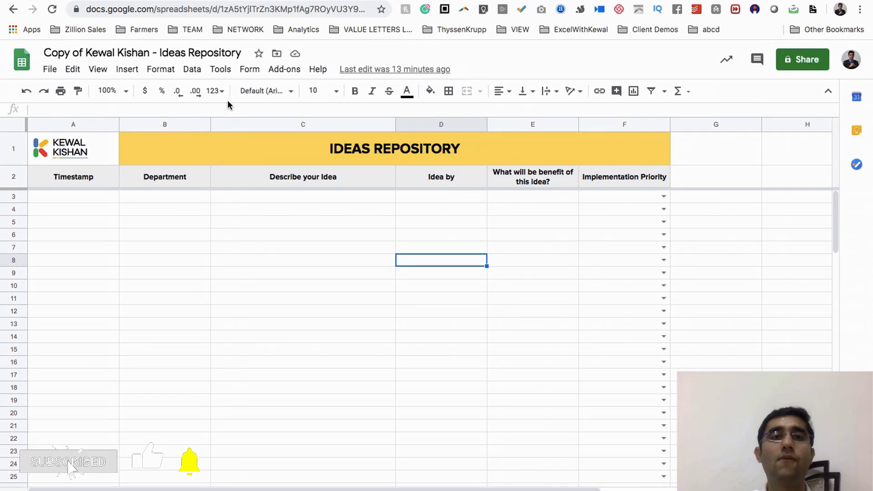
Step: Open the live Ideas Repository form from the sheet's Form menu
{"action": "left_click", "coordinate": [249, 69]}
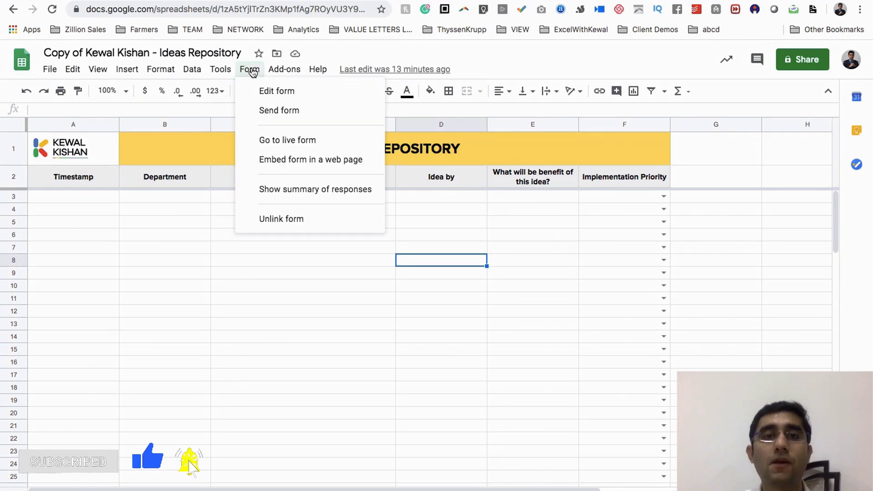
{"action": "left_click", "coordinate": [293, 140]}
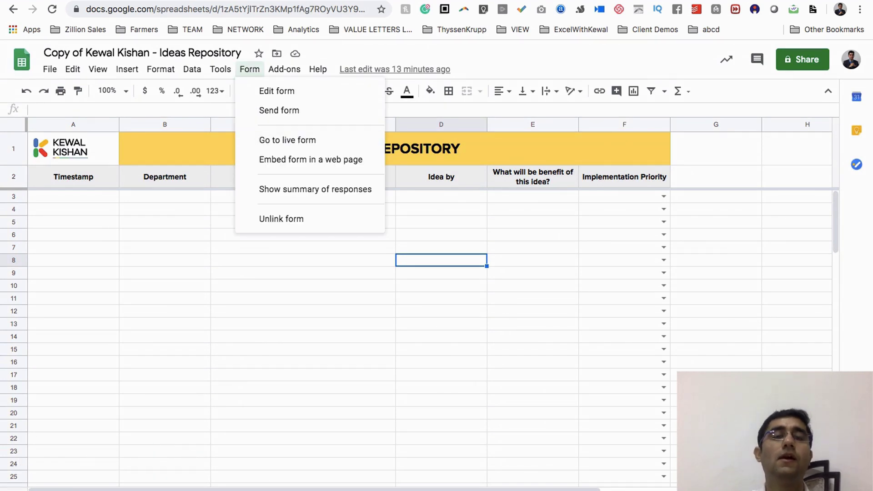
{"action": "scroll", "coordinate": [221, 102], "scroll_direction": "up", "scroll_amount": 2}
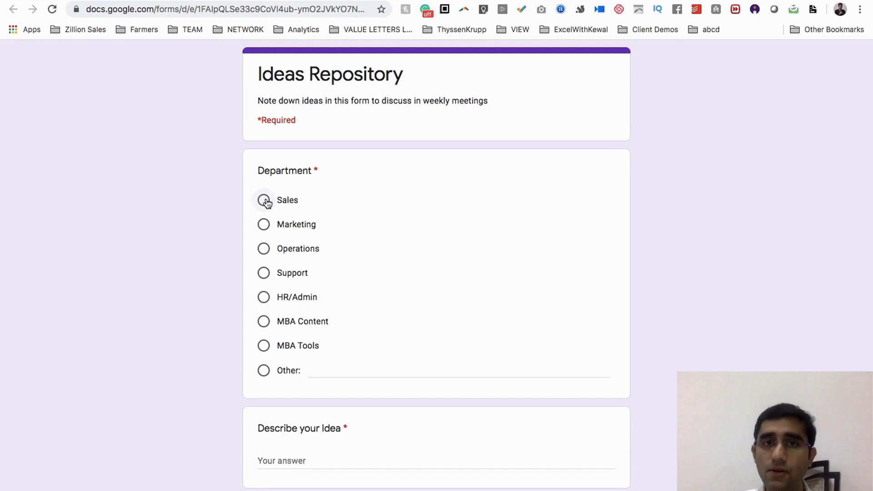
{"action": "scroll", "coordinate": [267, 204], "scroll_direction": "down", "scroll_amount": 1}
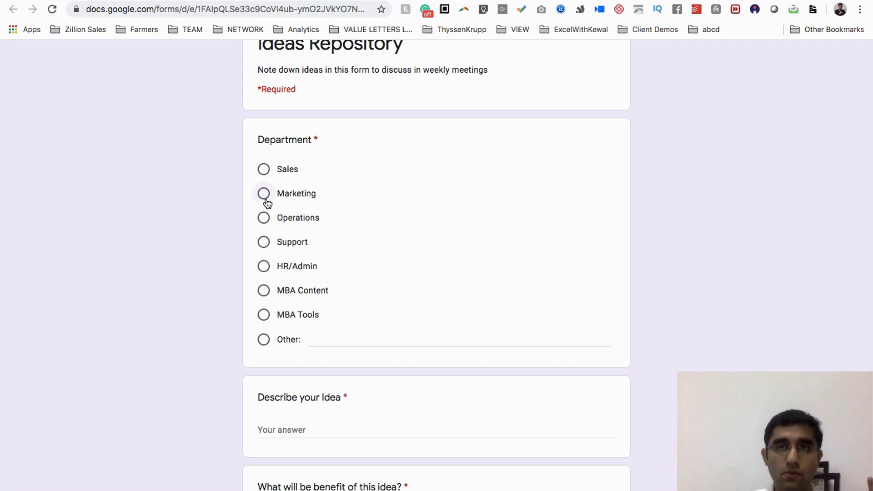
Step: Try several Department answers, ending with Operations selected
{"action": "left_click", "coordinate": [265, 172]}
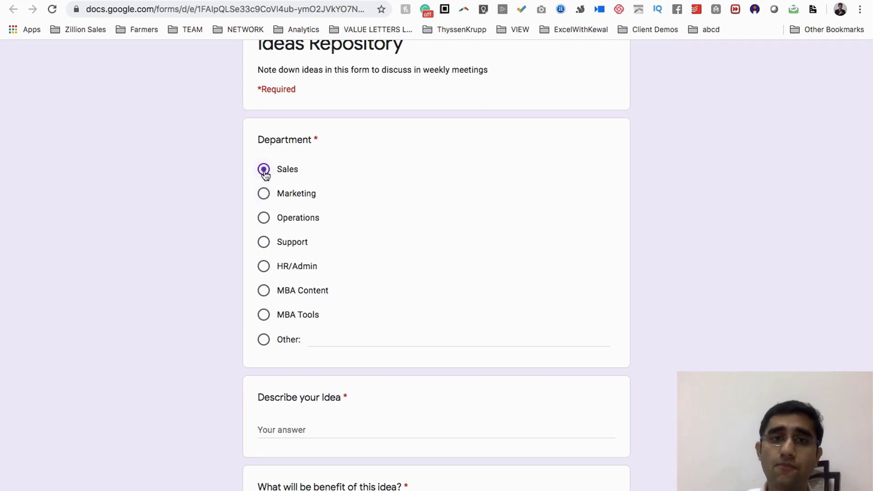
{"action": "left_click", "coordinate": [264, 219]}
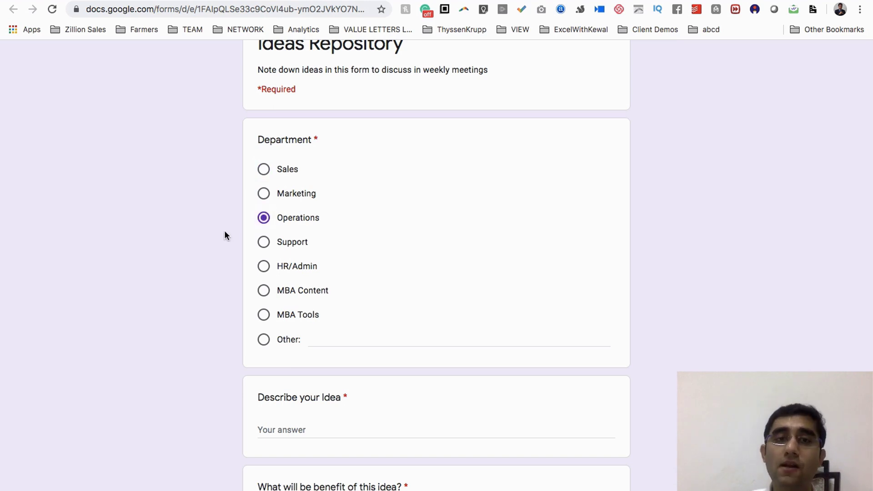
{"action": "left_click", "coordinate": [263, 194]}
{"action": "left_click", "coordinate": [264, 169]}
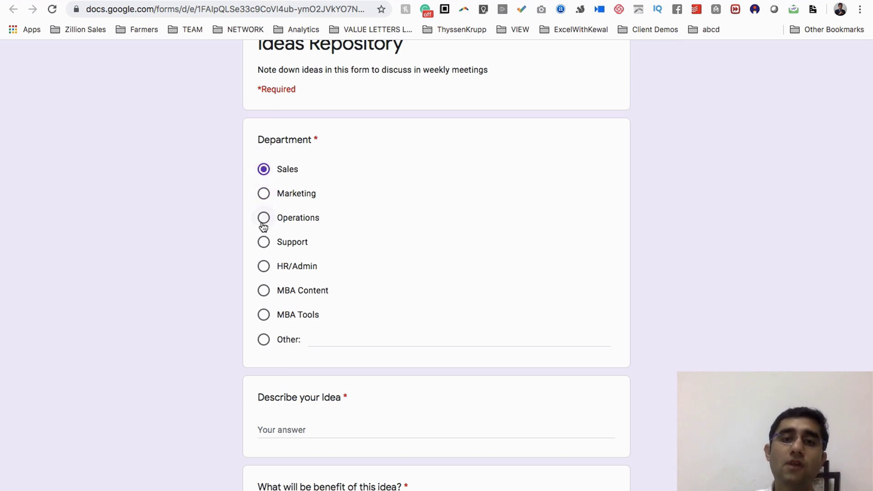
{"action": "left_click", "coordinate": [264, 218]}
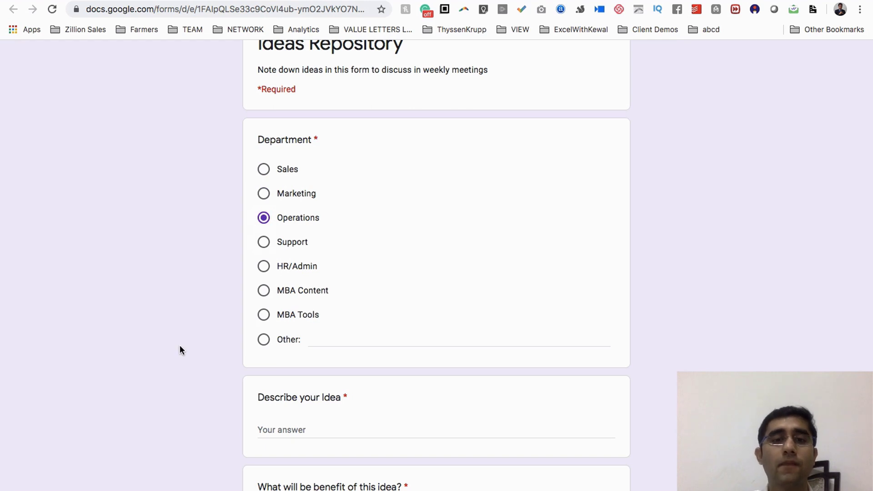
Step: Try the idea and benefit answer fields, then close the form tab unsubmitted
{"action": "scroll", "coordinate": [180, 349], "scroll_direction": "down", "scroll_amount": 5}
{"action": "left_click", "coordinate": [278, 272]}
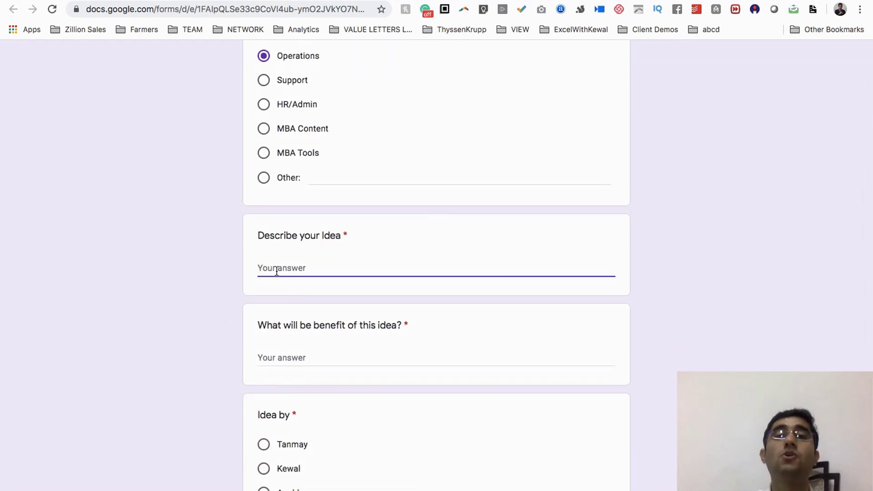
{"action": "left_click", "coordinate": [282, 356]}
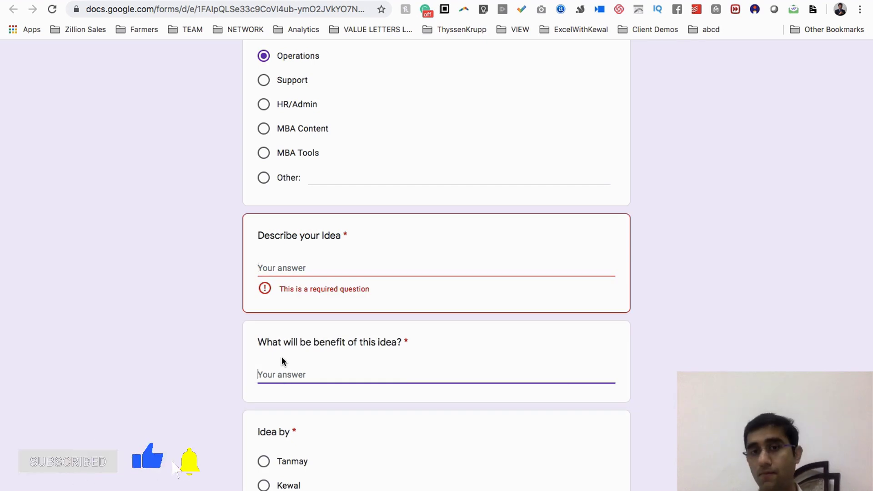
{"action": "scroll", "coordinate": [282, 362], "scroll_direction": "down", "scroll_amount": 3}
{"action": "scroll", "coordinate": [282, 360], "scroll_direction": "down", "scroll_amount": 1}
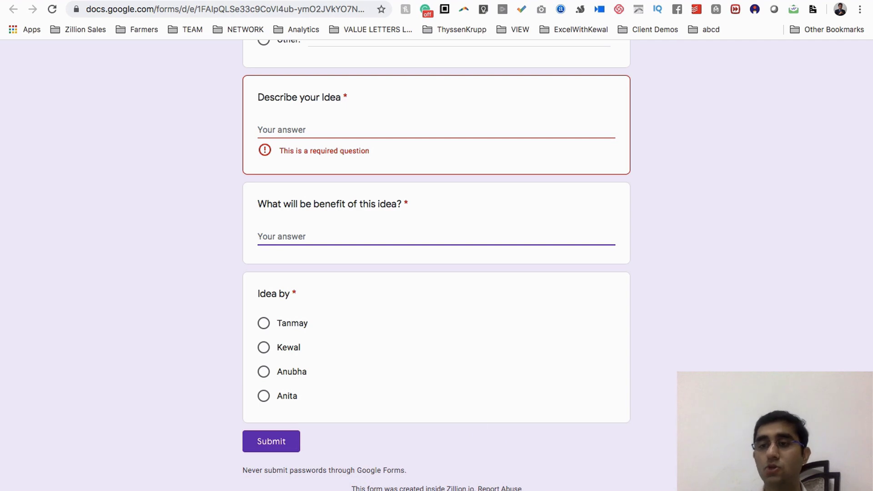
{"action": "key", "text": "super+w"}
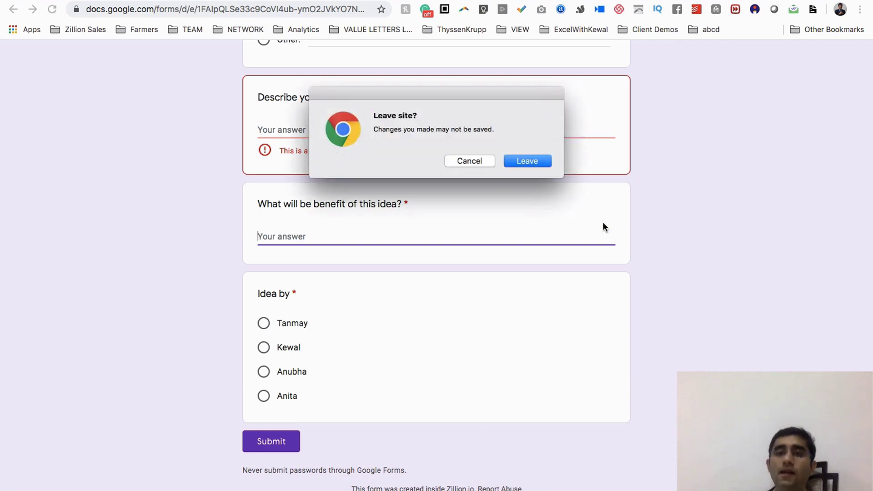
Step: Leave the live form and rename the Support department option to Customer Support
{"action": "left_click", "coordinate": [543, 161]}
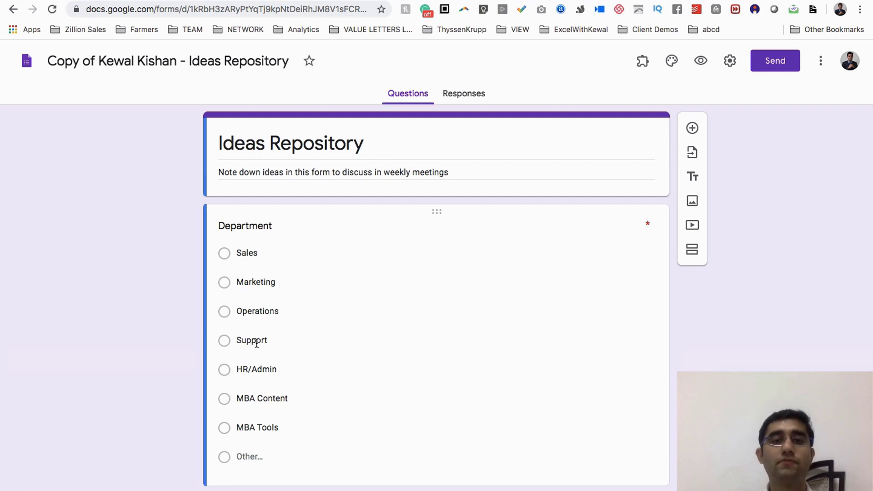
{"action": "double_click", "coordinate": [246, 333]}
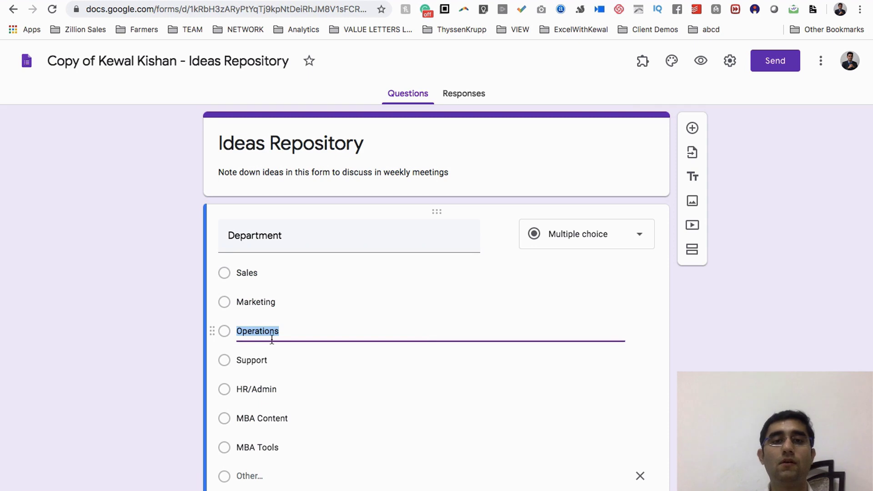
{"action": "double_click", "coordinate": [253, 360]}
{"action": "key", "text": "Left"}
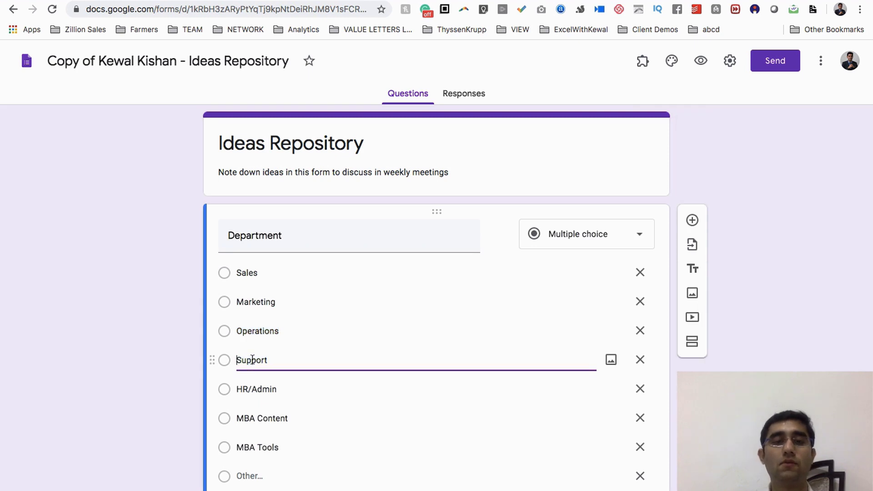
{"action": "type", "text": "Customer"}
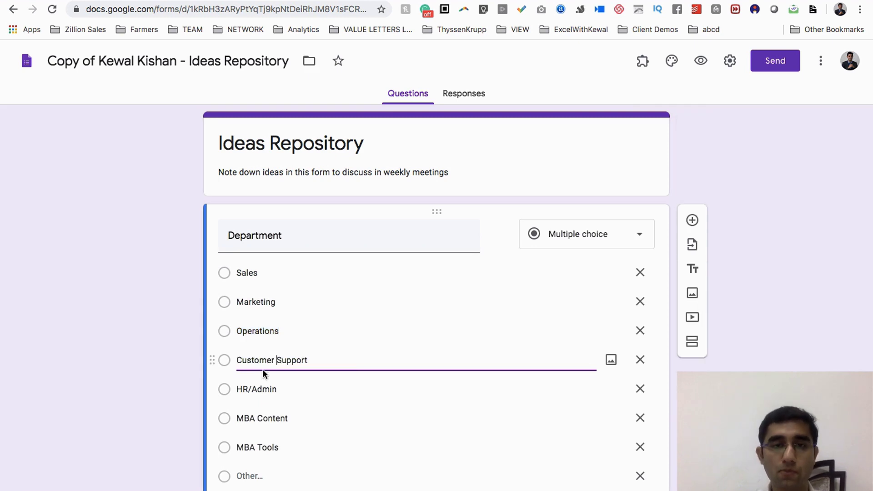
Step: Replace the MBA Content option with Finance and delete the MBA Tools option
{"action": "triple_click", "coordinate": [263, 389]}
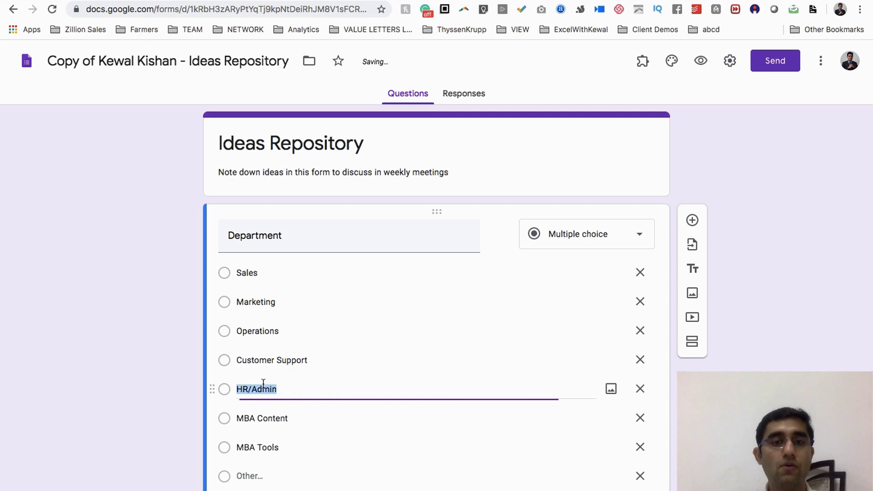
{"action": "triple_click", "coordinate": [264, 416]}
{"action": "type", "text": "Fian"}
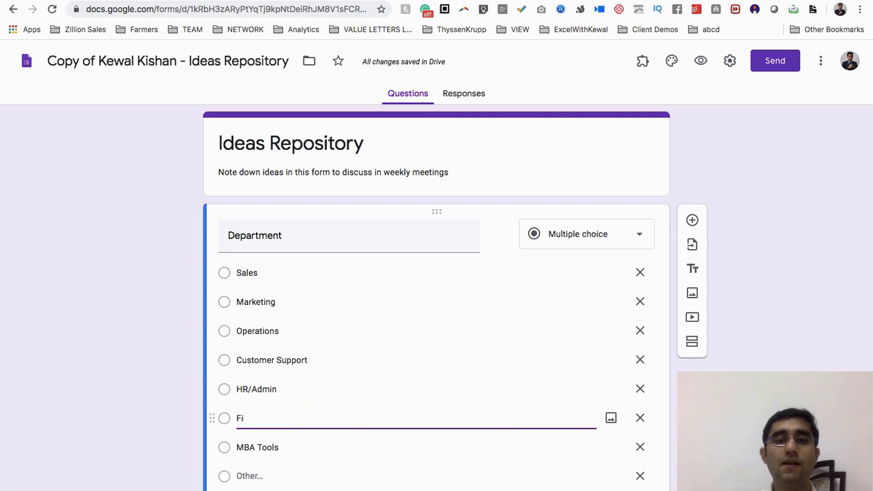
{"action": "key", "text": "BackSpace"}
{"action": "key", "text": "BackSpace"}
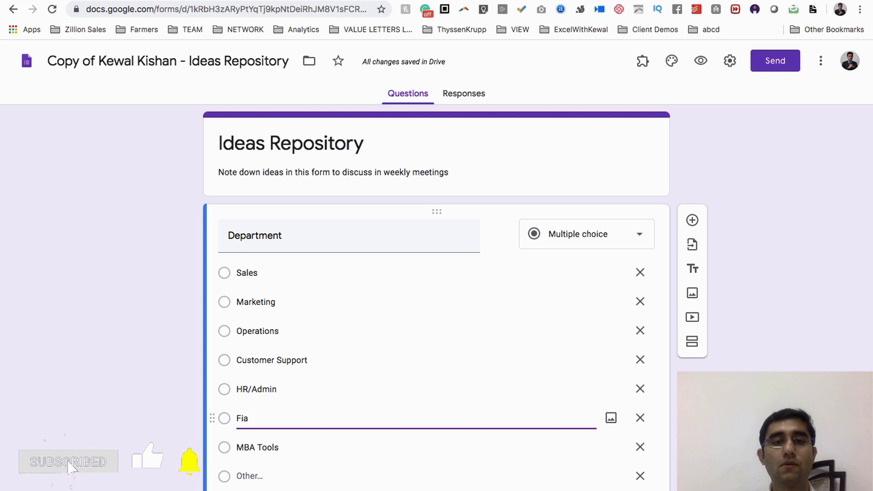
{"action": "type", "text": "nance"}
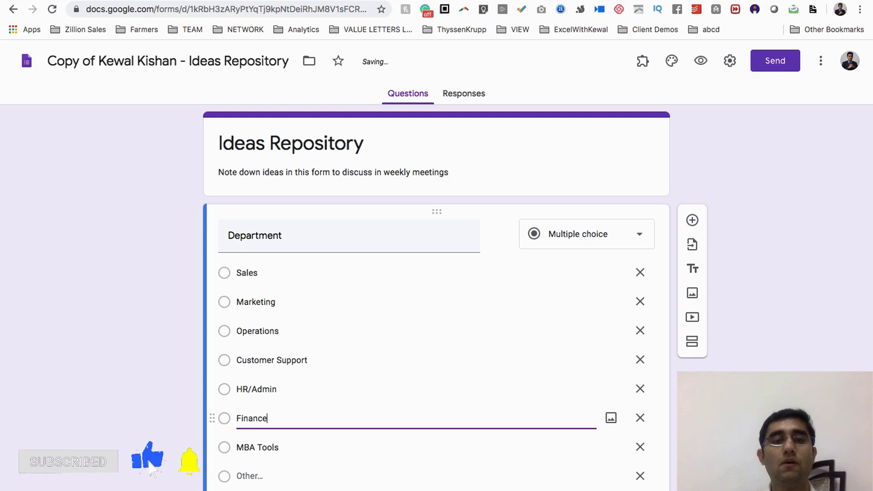
{"action": "left_click", "coordinate": [640, 447]}
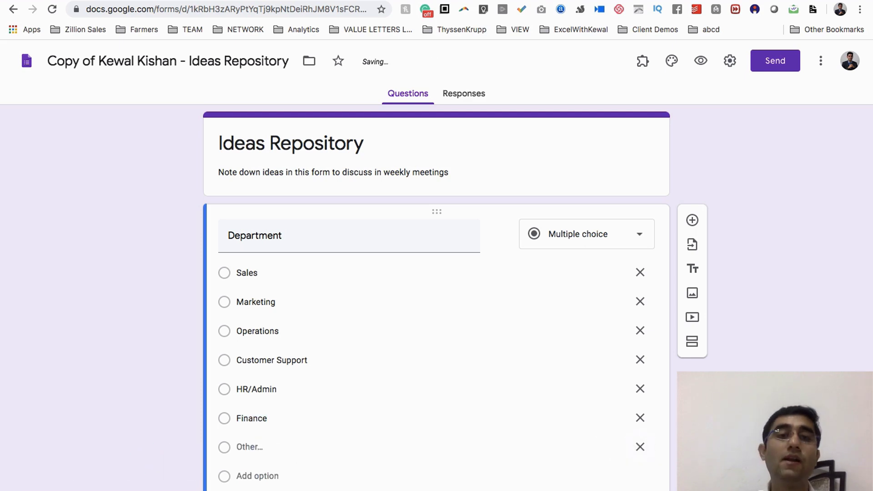
Step: Rename the first two Idea by options to Teammate 1 and Teammate 2
{"action": "scroll", "coordinate": [259, 288], "scroll_direction": "down", "scroll_amount": 8}
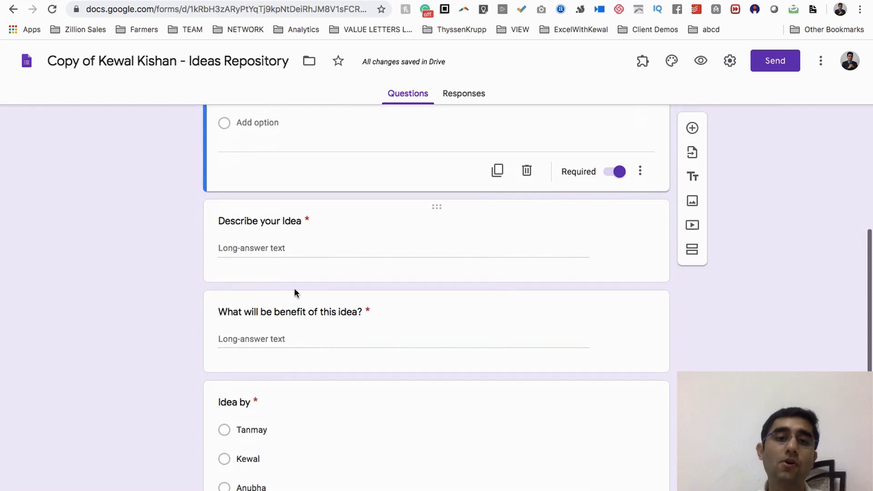
{"action": "scroll", "coordinate": [334, 324], "scroll_direction": "down", "scroll_amount": 2}
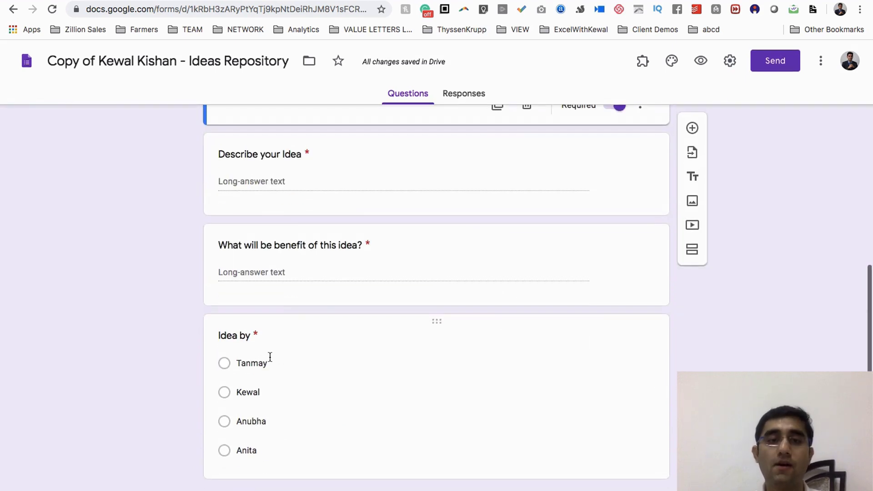
{"action": "left_click", "coordinate": [258, 364]}
{"action": "type", "text": "Teammate 1"}
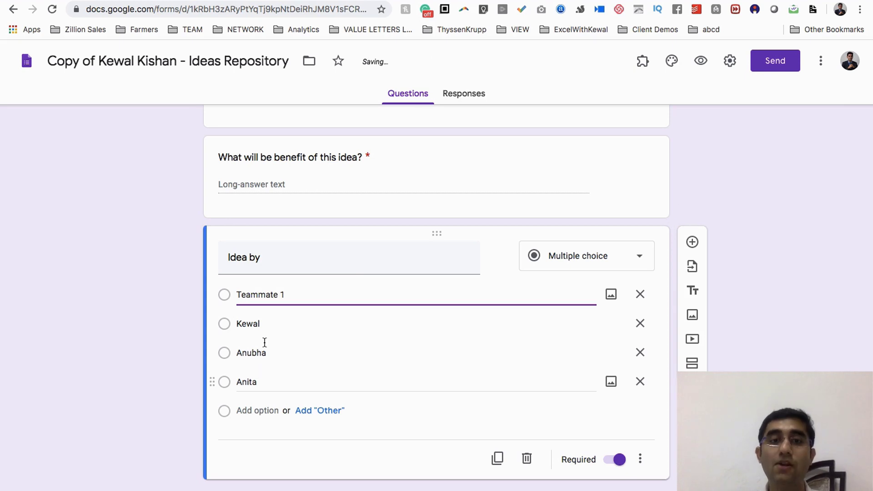
{"action": "left_click", "coordinate": [283, 323]}
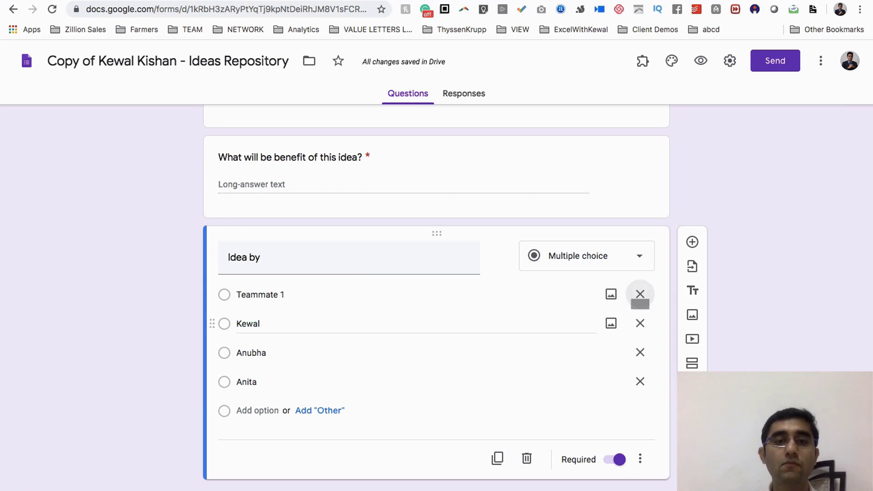
{"action": "left_click", "coordinate": [589, 294]}
{"action": "key", "text": "ctrl+c"}
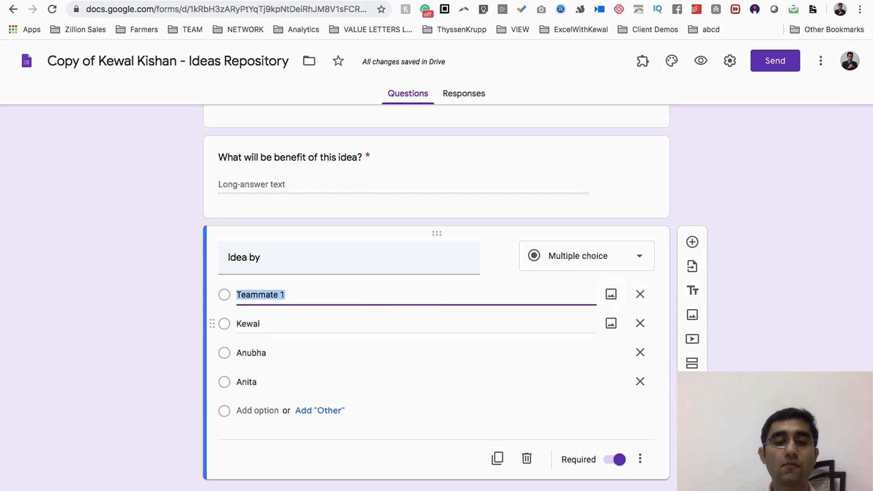
{"action": "left_click", "coordinate": [269, 326]}
{"action": "key", "text": "ctrl+v"}
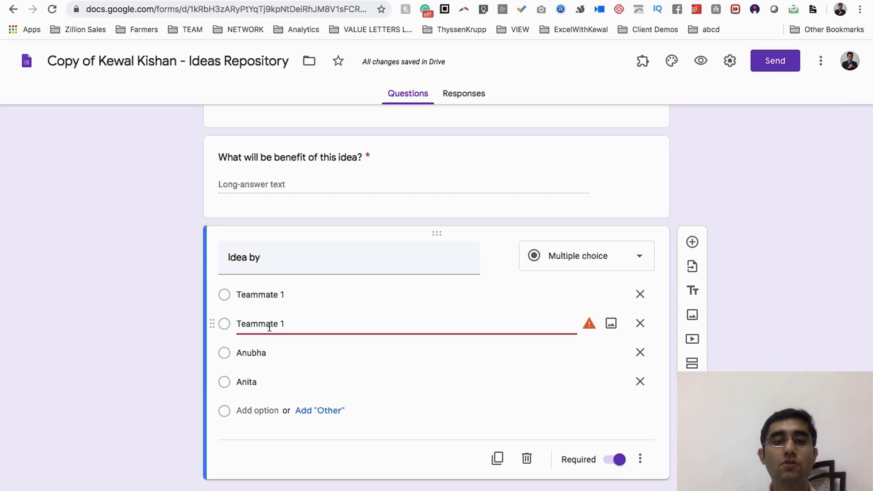
{"action": "key", "text": "BackSpace"}
{"action": "type", "text": "2"}
Step: Rename the remaining Idea by options to Teammate 3 and Teammate 4
{"action": "left_click", "coordinate": [275, 345]}
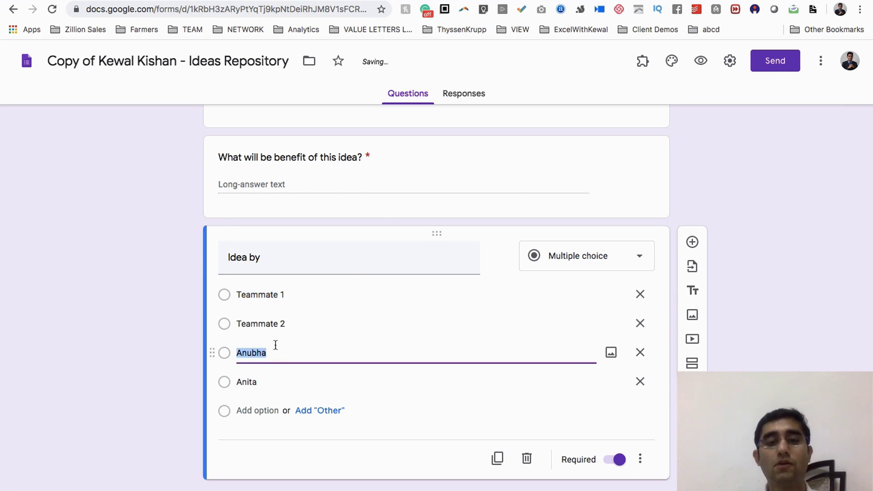
{"action": "key", "text": "ctrl+v"}
{"action": "key", "text": "BackSpace"}
{"action": "type", "text": "3"}
{"action": "left_click", "coordinate": [276, 380]}
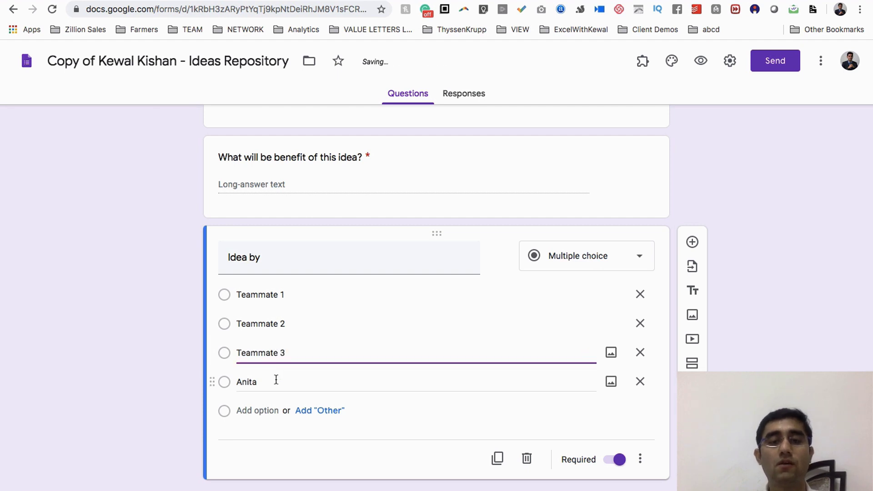
{"action": "key", "text": "ctrl+v"}
{"action": "key", "text": "BackSpace"}
{"action": "type", "text": "4"}
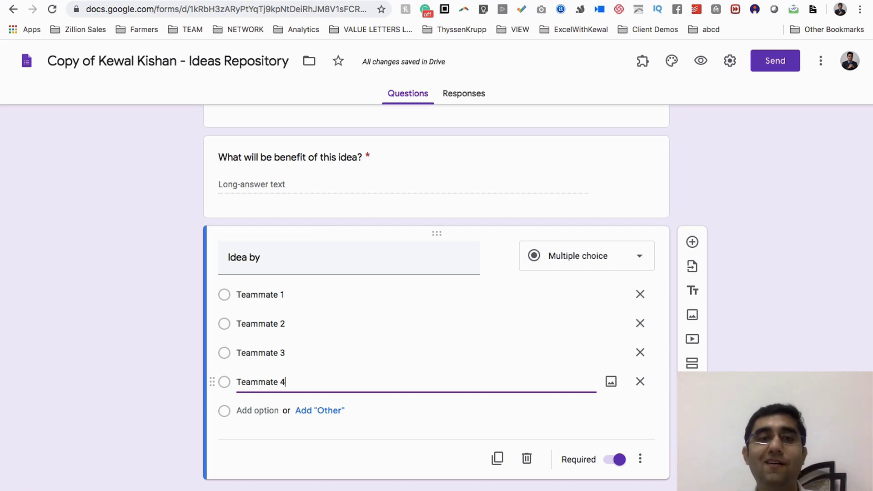
{"action": "scroll", "coordinate": [437, 296], "scroll_direction": "up", "scroll_amount": 15}
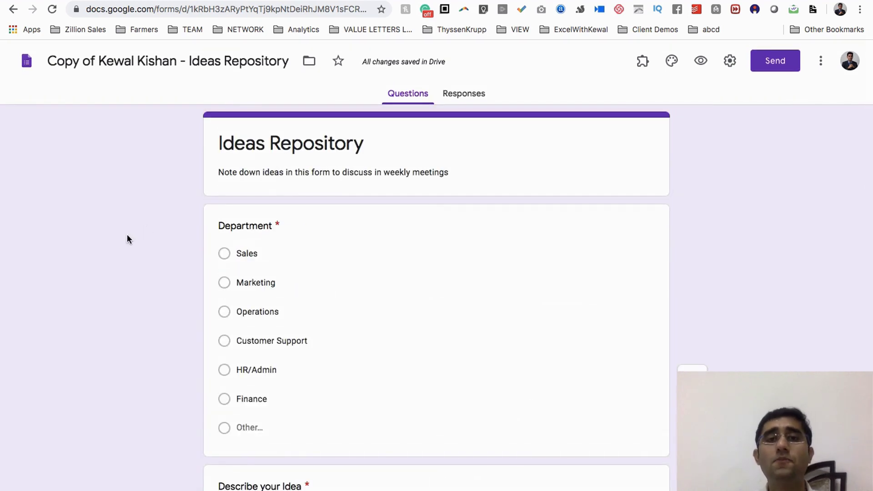
Step: Open the live form preview and choose Marketing as the department
{"action": "left_click", "coordinate": [702, 67]}
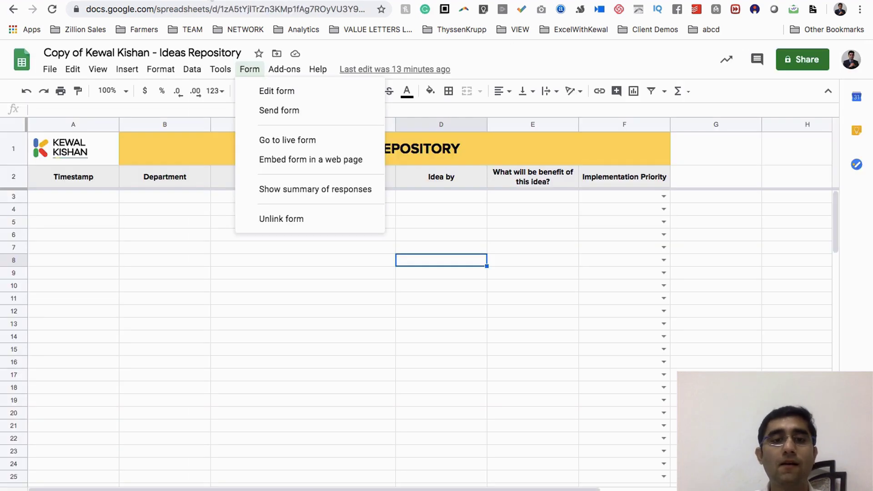
{"action": "left_click", "coordinate": [126, 232]}
{"action": "left_click", "coordinate": [127, 232]}
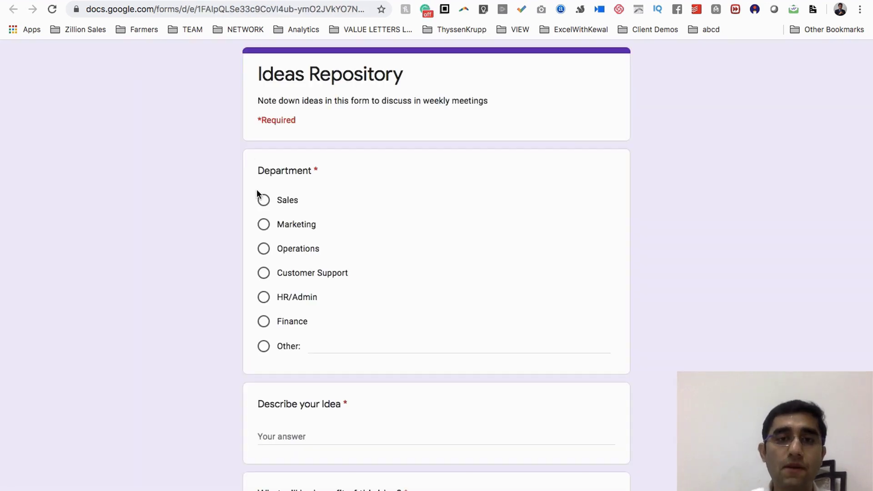
{"action": "left_click", "coordinate": [263, 224]}
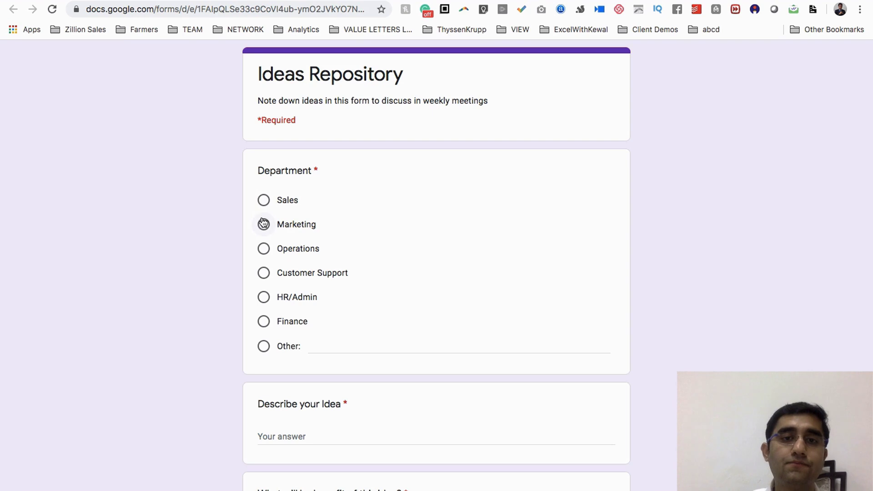
{"action": "scroll", "coordinate": [262, 218], "scroll_direction": "down", "scroll_amount": 4}
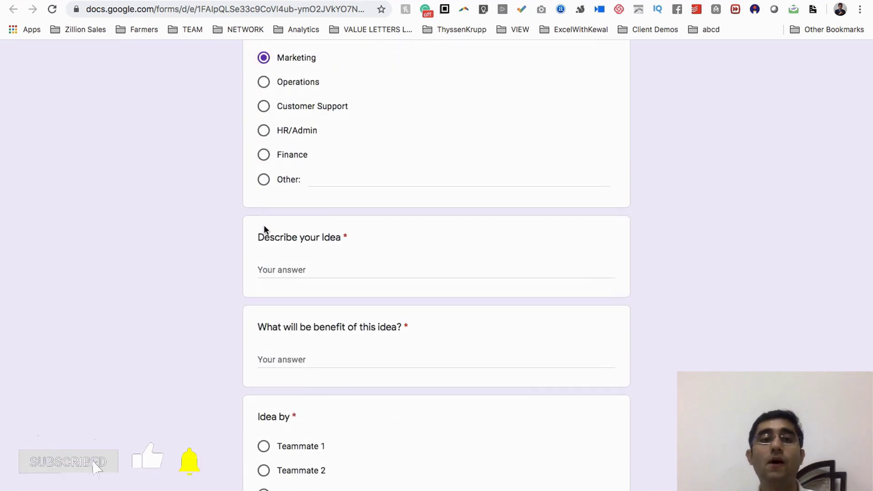
Step: Enter the idea 'Video Creation and Youtube channels' in the Describe your Idea answer
{"action": "left_click", "coordinate": [279, 270]}
{"action": "type", "text": "V"}
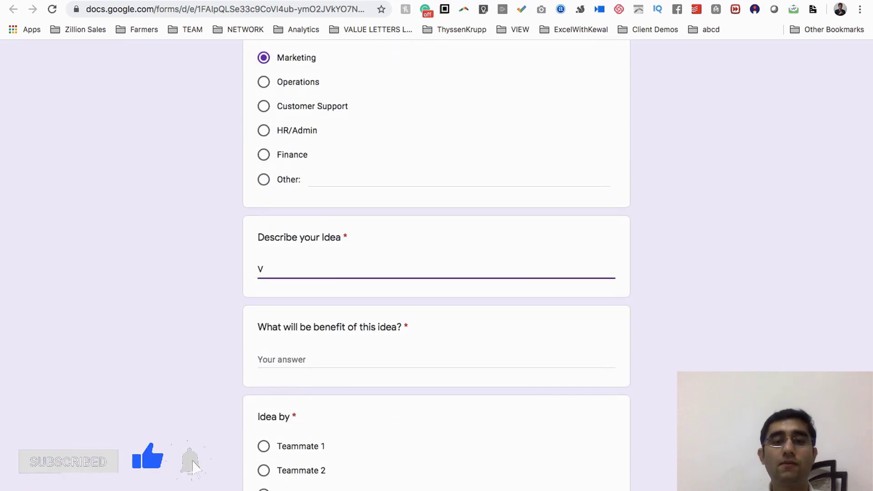
{"action": "key", "text": "BackSpace"}
{"action": "type", "text": "We "}
{"action": "type", "text": "st"}
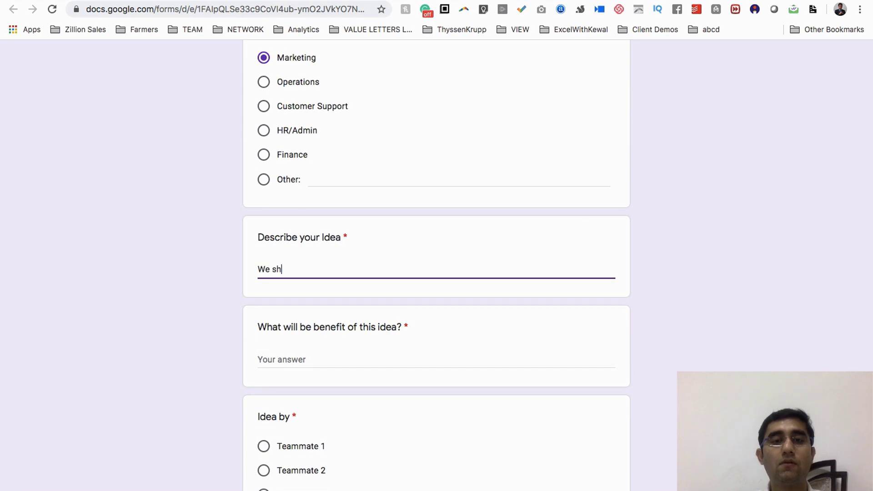
{"action": "key", "text": "BackSpace"}
{"action": "key", "text": "BackSpace"}
{"action": "key", "text": "BackSpace"}
{"action": "key", "text": "BackSpace"}
{"action": "key", "text": "BackSpace"}
{"action": "type", "text": "Video "}
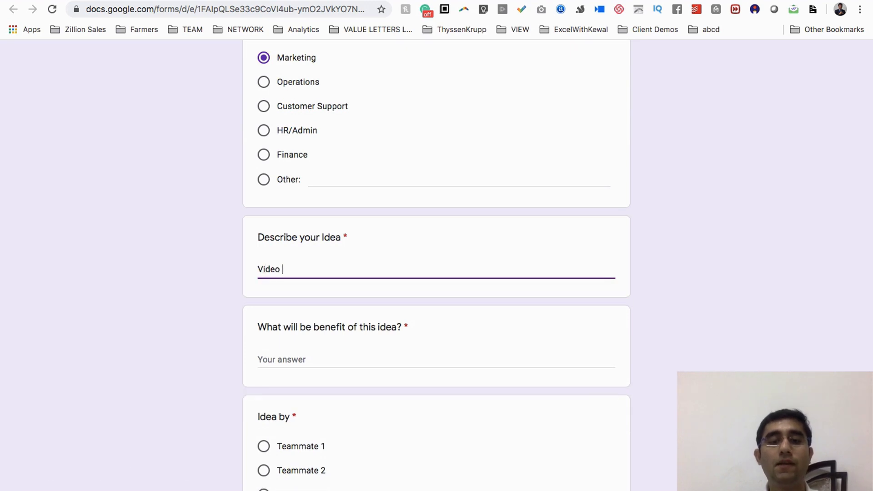
{"action": "type", "text": "Creatio"}
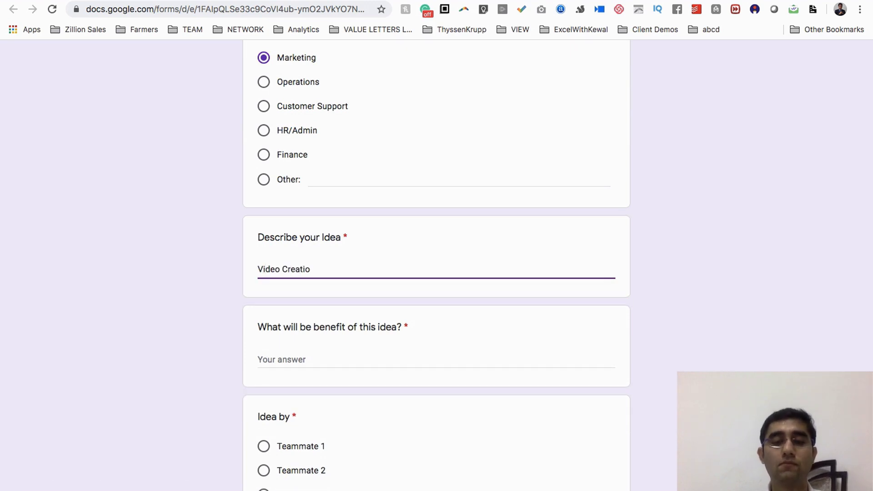
{"action": "type", "text": "n and "}
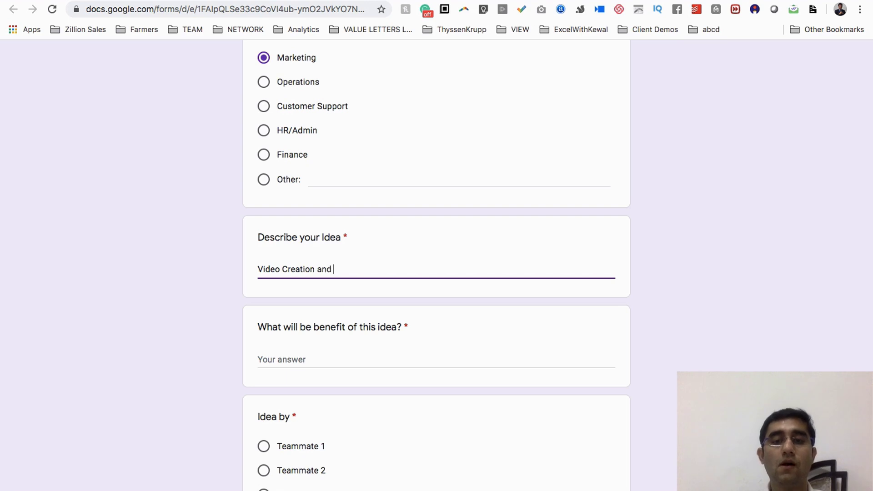
{"action": "type", "text": "Youtube"}
{"action": "key", "text": "BackSpace"}
{"action": "key", "text": "BackSpace"}
{"action": "key", "text": "BackSpace"}
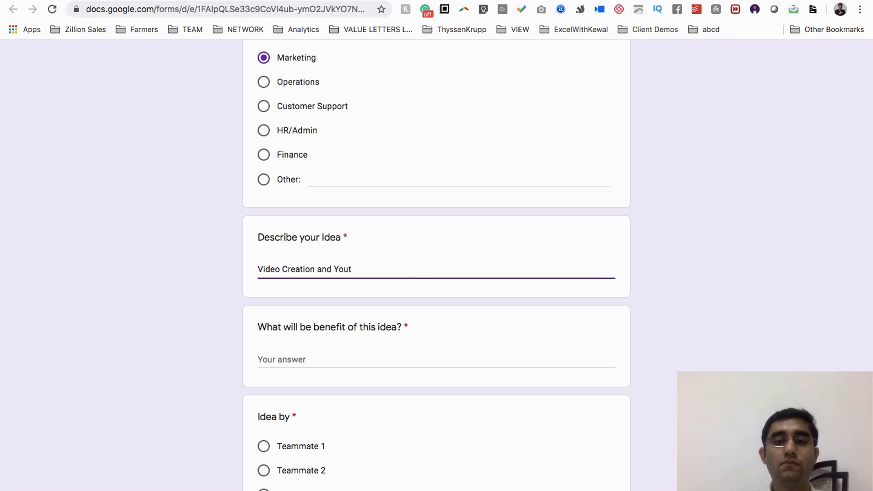
{"action": "type", "text": "ube chnal"}
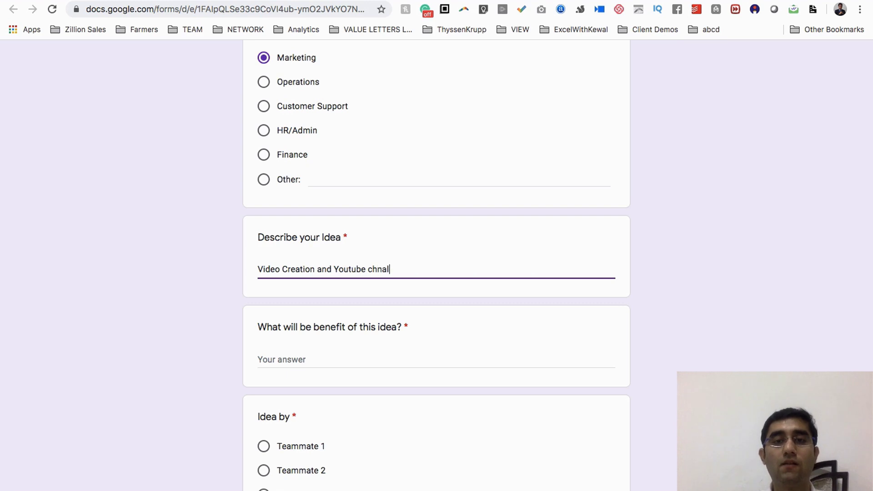
{"action": "type", "text": "nnle"}
Step: Write the benefit answer ending 'shared on Social media channels' and correct 'descriptio' to 'description'
{"action": "key", "text": "Tab"}
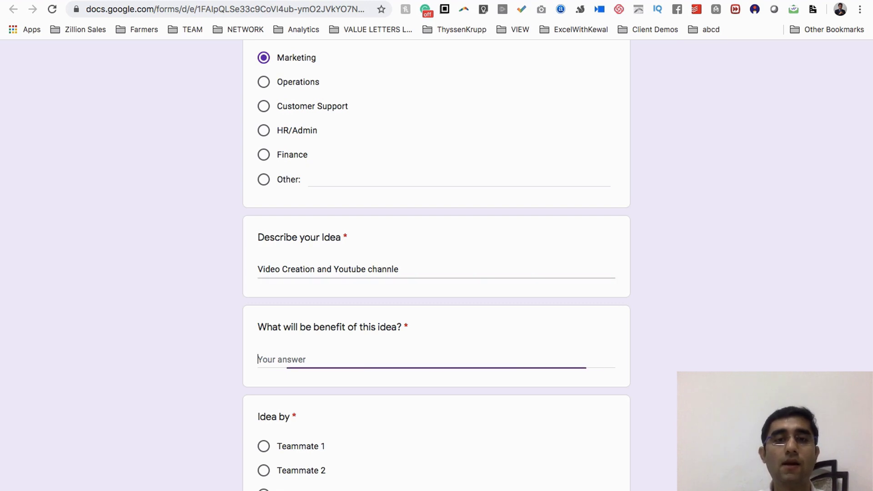
{"action": "key", "text": "shift+Tab"}
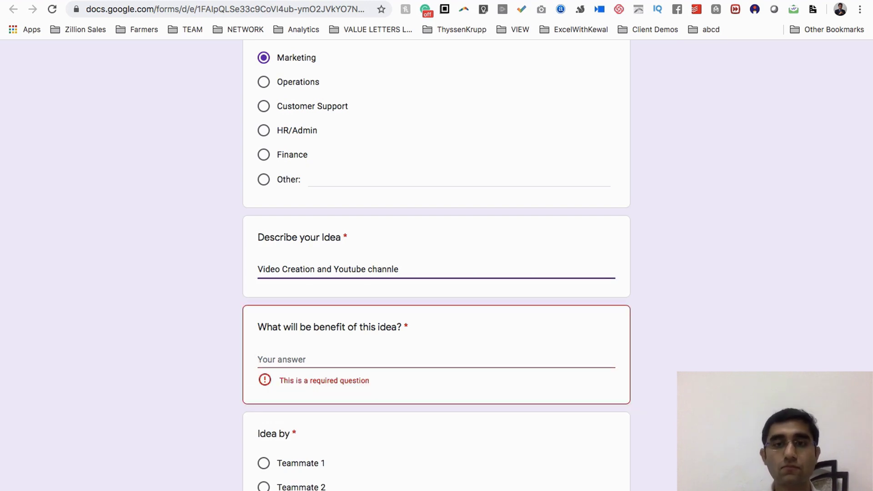
{"action": "key", "text": "Tab"}
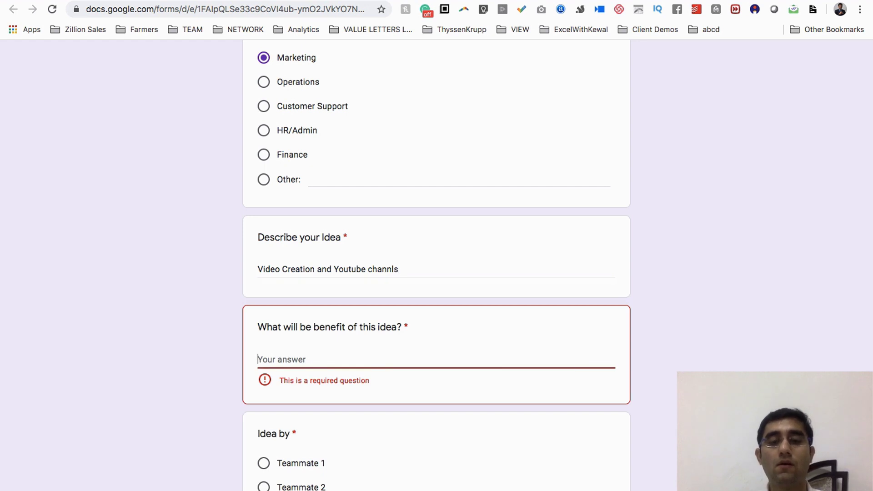
{"action": "type", "text": "Val"}
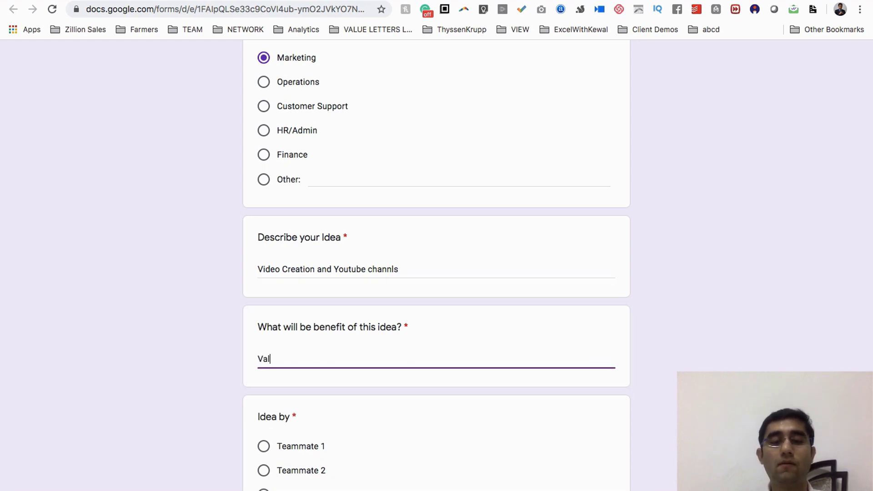
{"action": "type", "text": "ue Videos wi"}
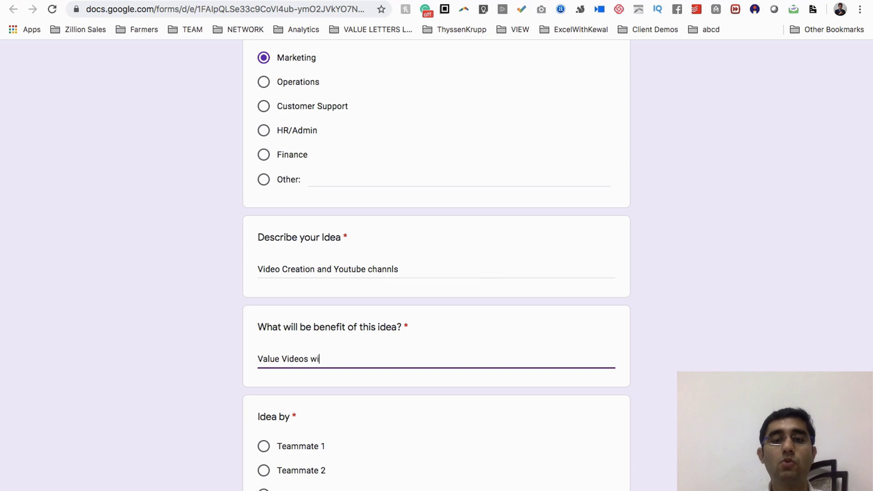
{"action": "type", "text": "ll bring "}
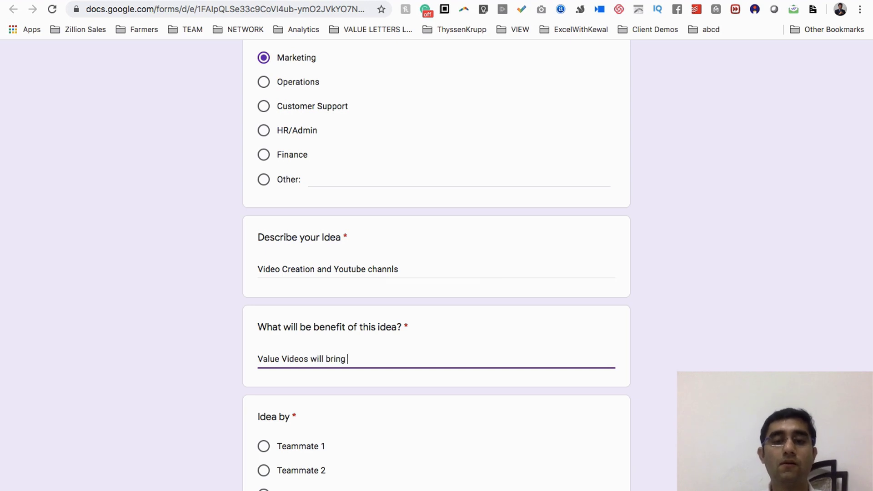
{"action": "type", "text": "more trust an"}
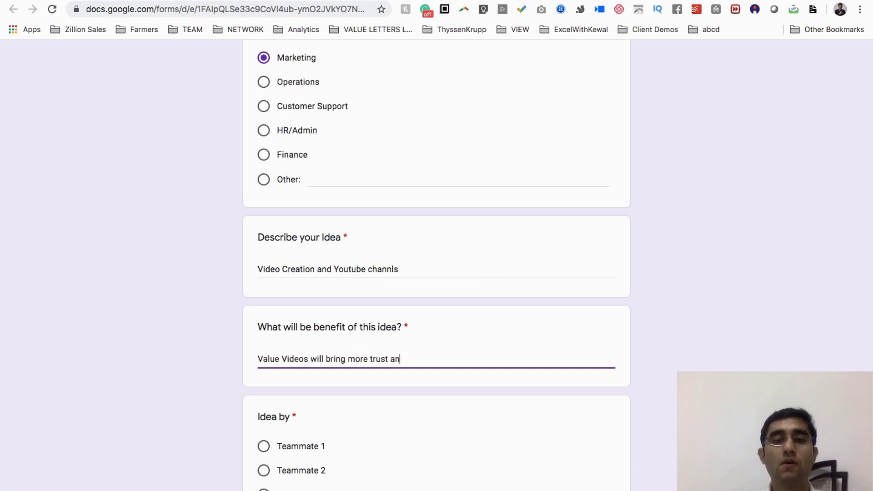
{"action": "type", "text": "d more traction."}
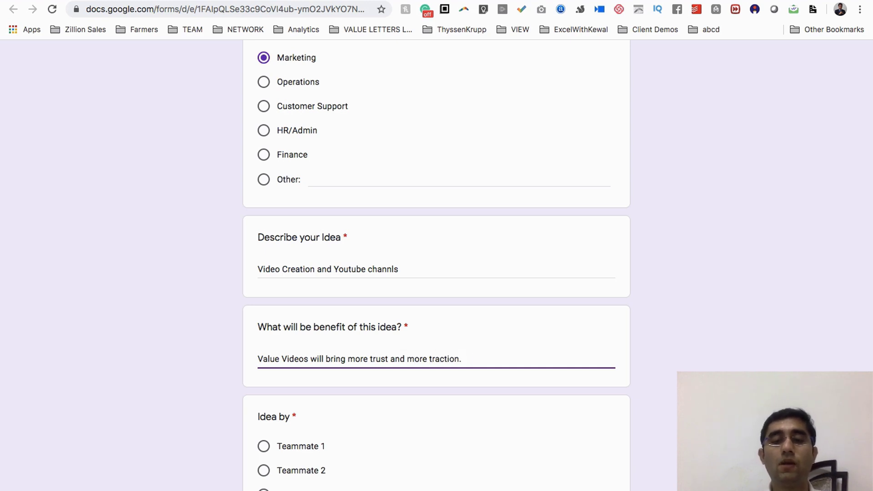
{"action": "type", "text": " We can add"}
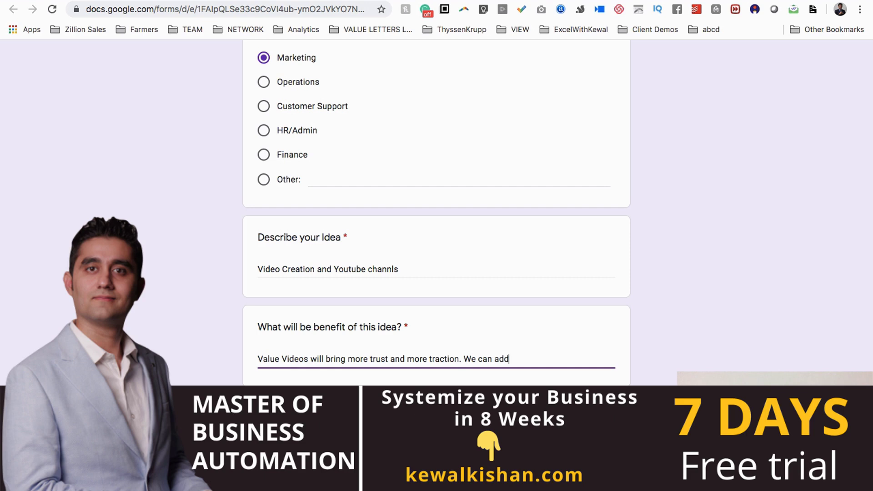
{"action": "type", "text": " the"}
{"action": "type", "text": "C"}
{"action": "type", "text": " LEAD form "}
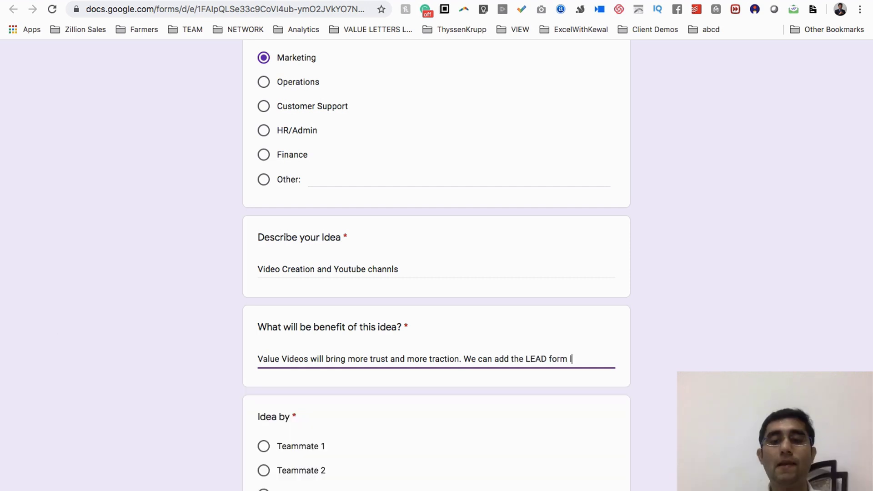
{"action": "type", "text": "link in the "}
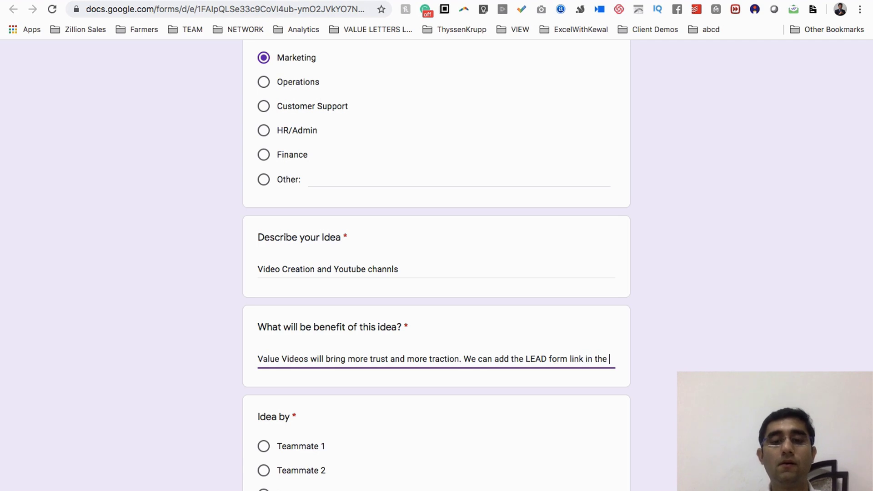
{"action": "type", "text": "descir"}
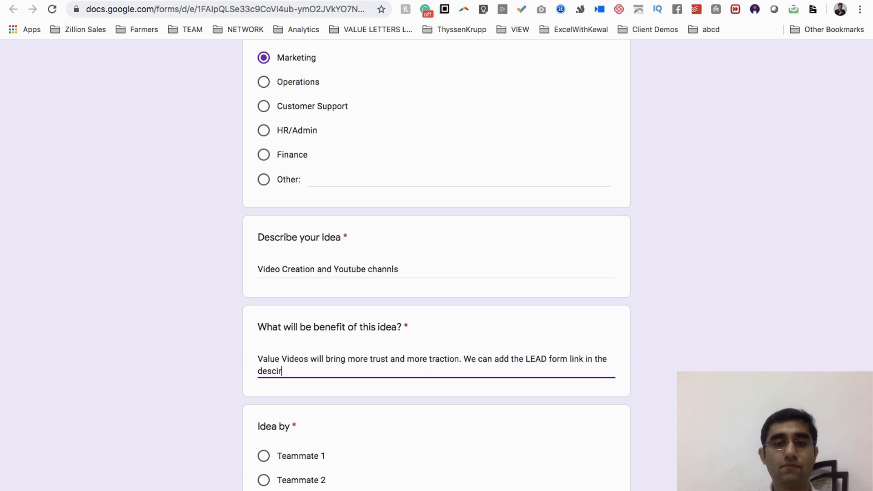
{"action": "key", "text": "BackSpace"}
{"action": "key", "text": "BackSpace"}
{"action": "type", "text": "riptop"}
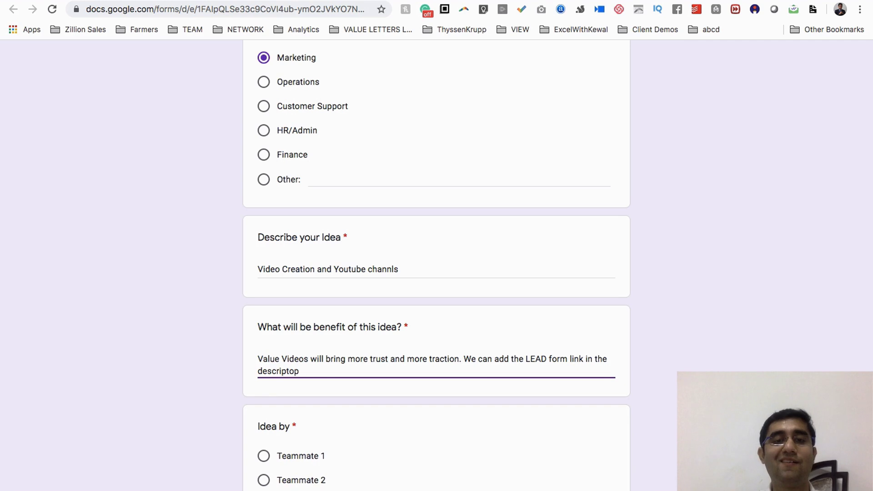
{"action": "key", "text": "BackSpace"}
{"action": "key", "text": "BackSpace"}
{"action": "type", "text": "io"}
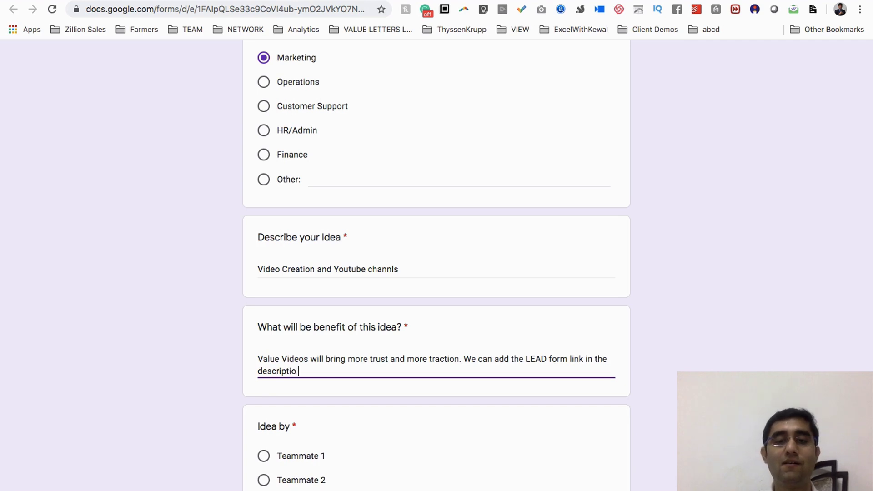
{"action": "type", "text": " of th"}
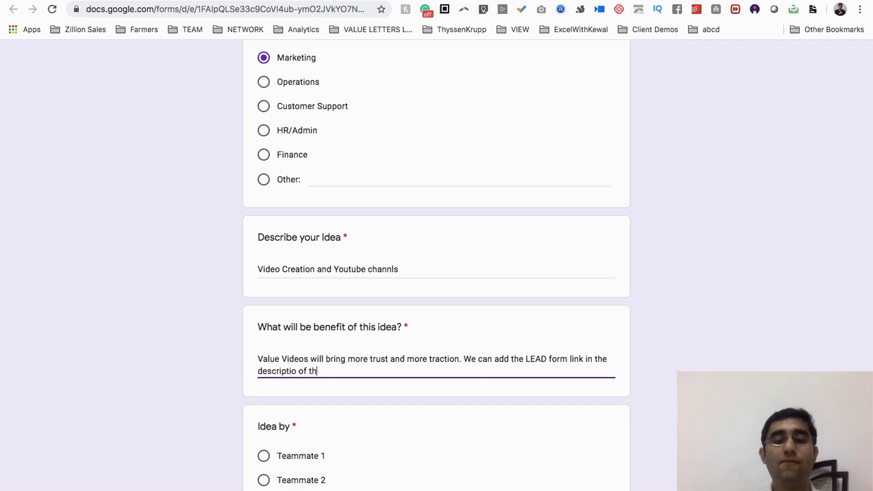
{"action": "type", "text": "e YT video."}
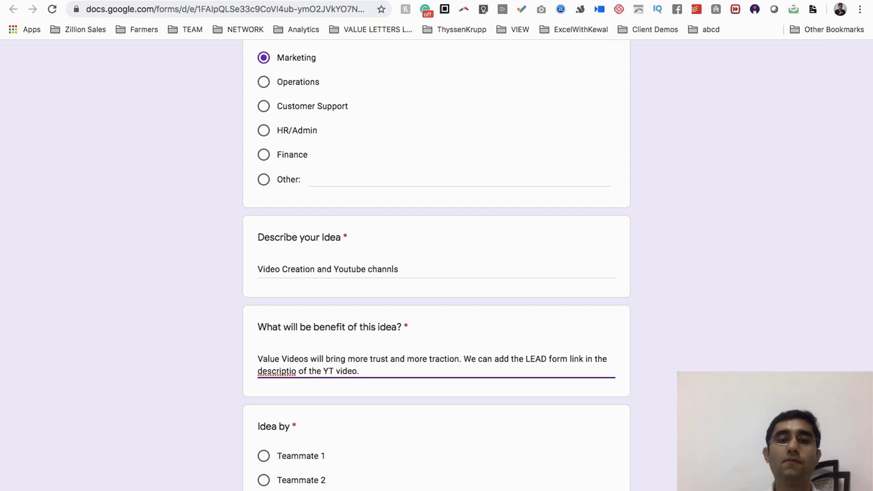
{"action": "key", "text": "BackSpace"}
{"action": "type", "text": " to gene"}
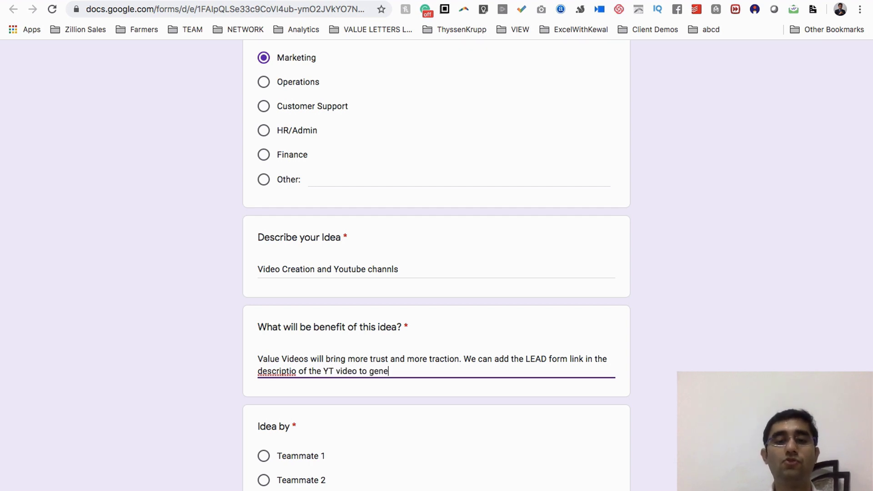
{"action": "type", "text": "rate more leads a"}
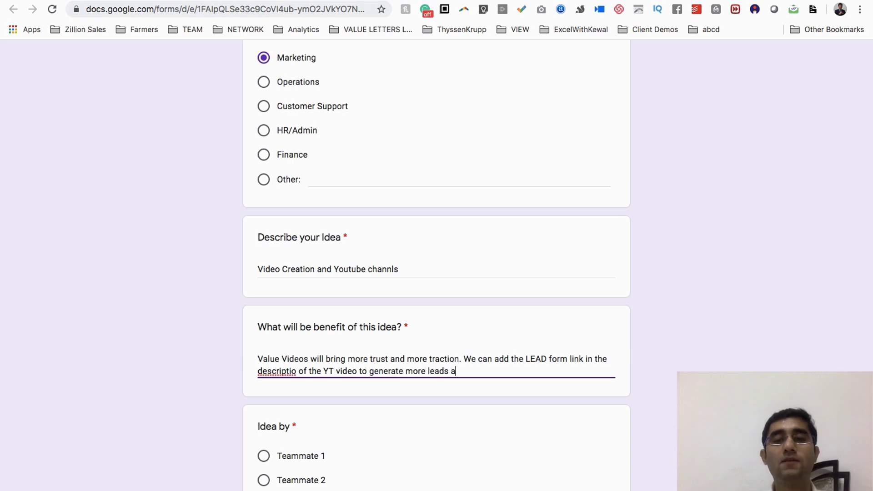
{"action": "type", "text": "nd this video "}
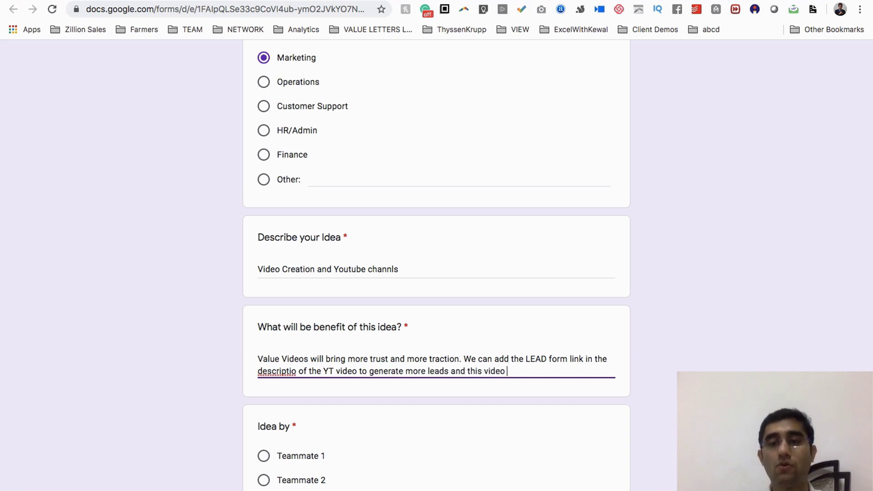
{"action": "type", "text": "can be "}
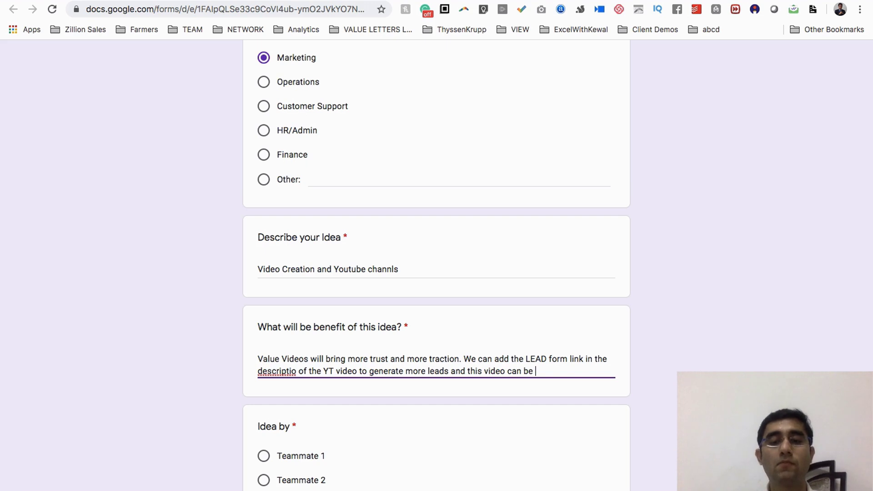
{"action": "type", "text": "share d"}
{"action": "key", "text": "BackSpace"}
{"action": "key", "text": "BackSpace"}
{"action": "type", "text": "d on "}
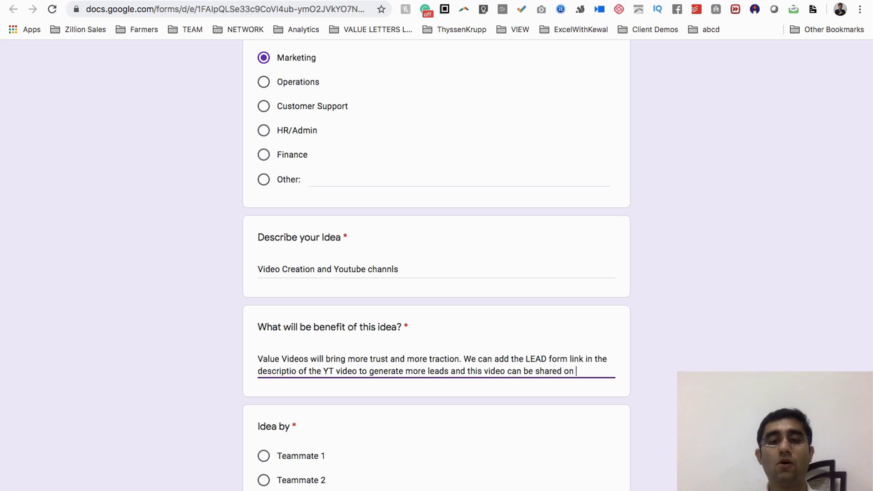
{"action": "type", "text": "Social media channle"}
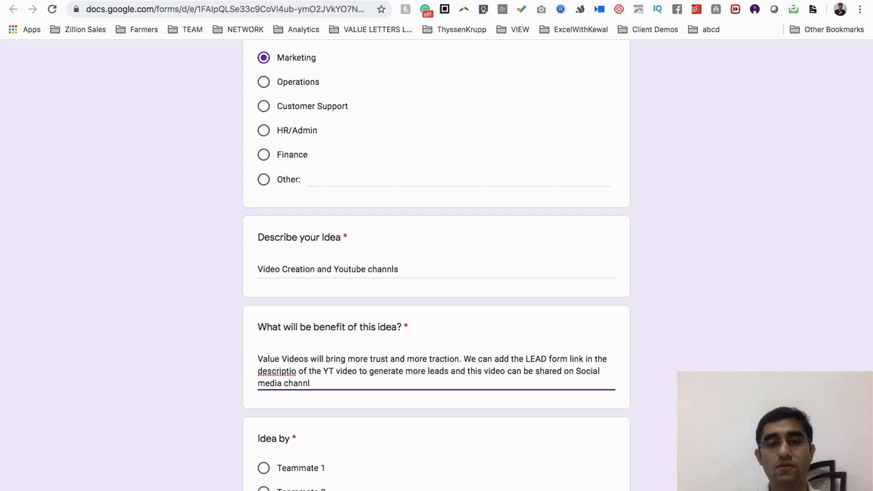
{"action": "key", "text": "BackSpace"}
{"action": "type", "text": "els."}
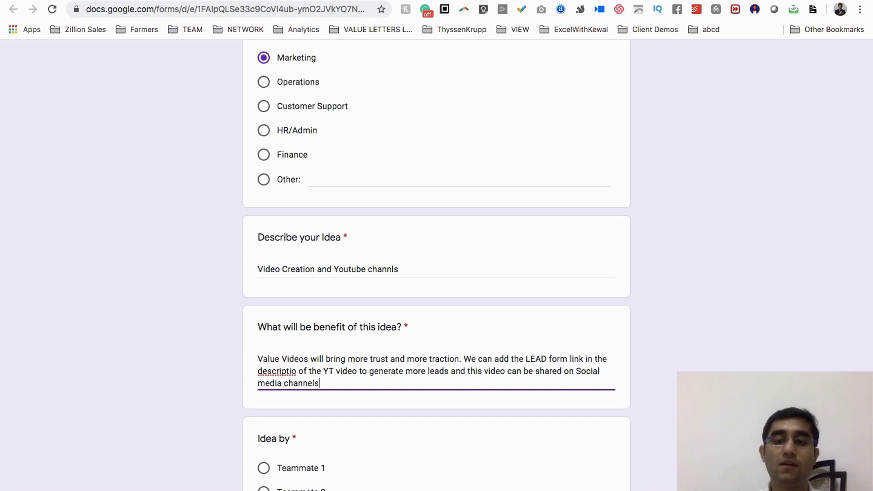
{"action": "right_click", "coordinate": [268, 368]}
{"action": "key", "text": "Return"}
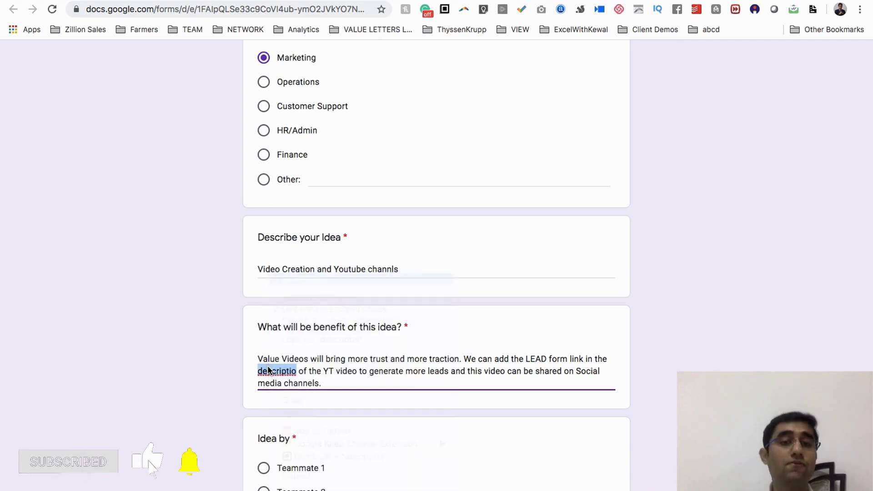
Step: Credit the Video Creation idea to Teammate 1, submit it, and switch to the responses sheet
{"action": "scroll", "coordinate": [268, 366], "scroll_direction": "down", "scroll_amount": 3}
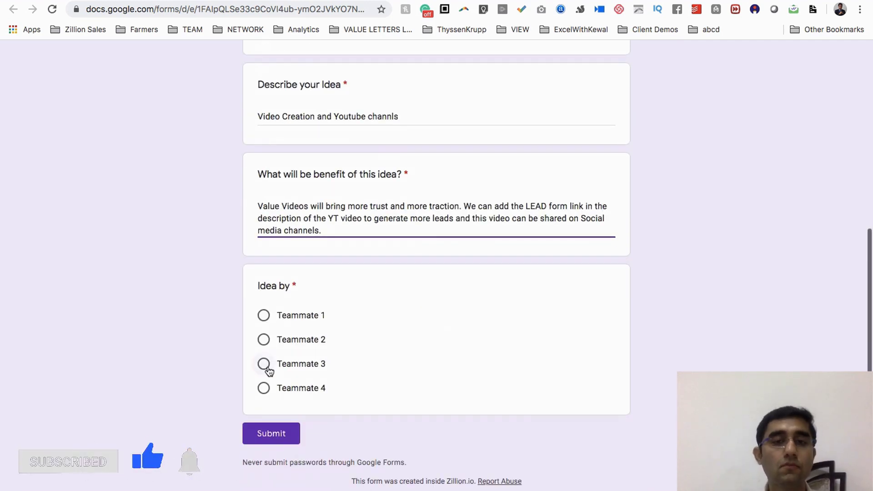
{"action": "left_click", "coordinate": [264, 316]}
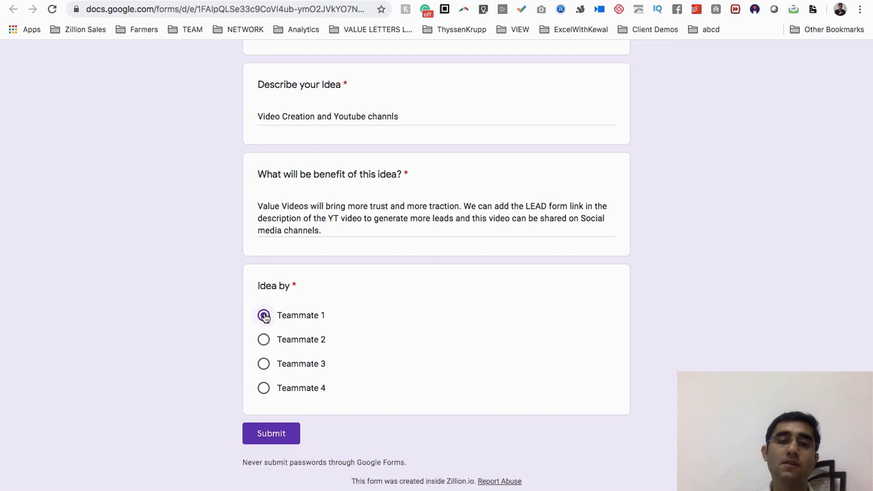
{"action": "left_click", "coordinate": [281, 438]}
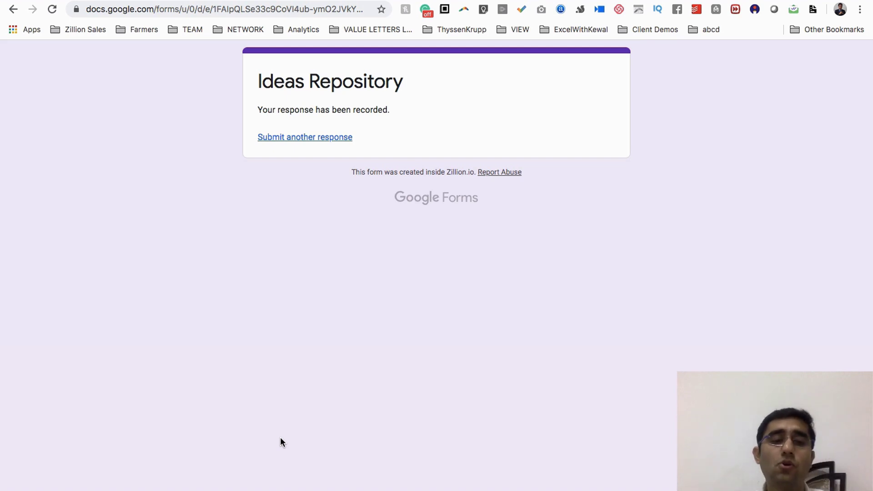
{"action": "key", "text": "ctrl+Tab"}
{"action": "key", "text": "ctrl+Tab"}
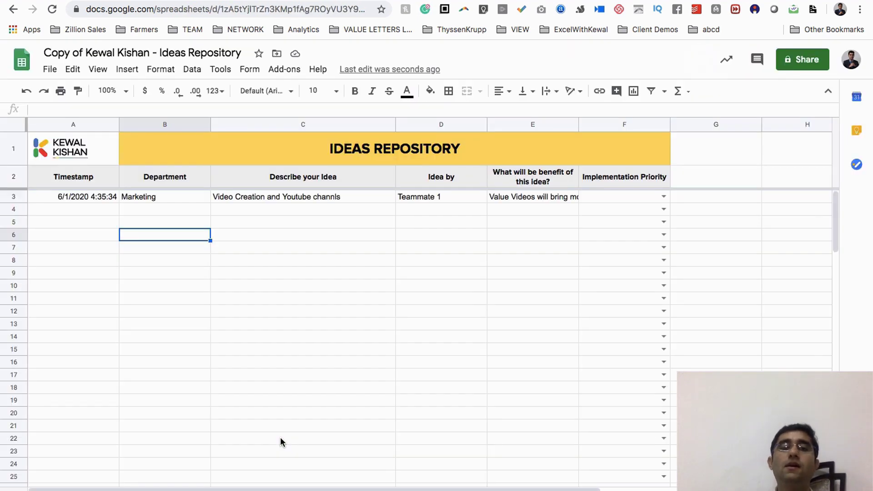
Step: Zoom the sheet to 110% and narrow column A to fit the timestamp
{"action": "left_click", "coordinate": [125, 91]}
{"action": "left_click", "coordinate": [117, 193]}
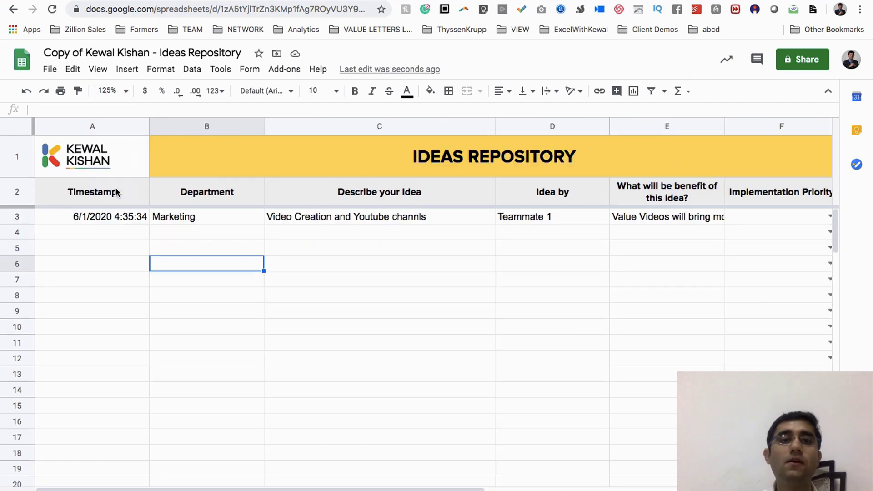
{"action": "left_click", "coordinate": [116, 92]}
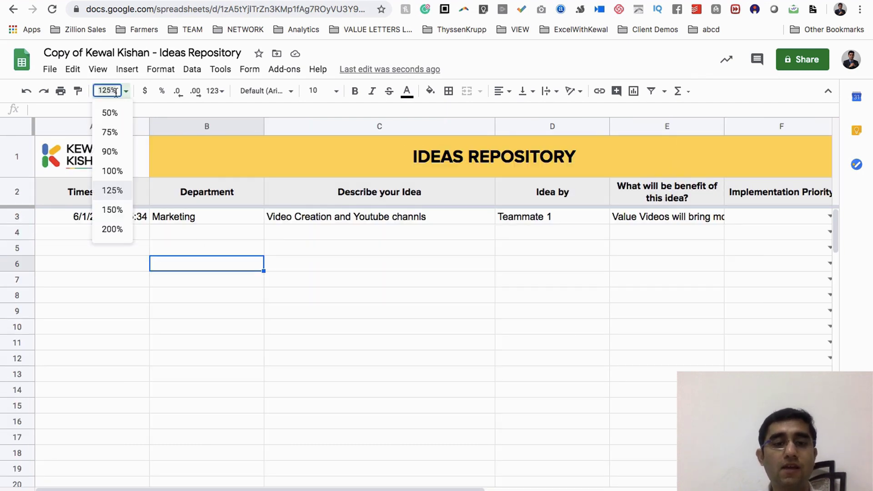
{"action": "type", "text": "110"}
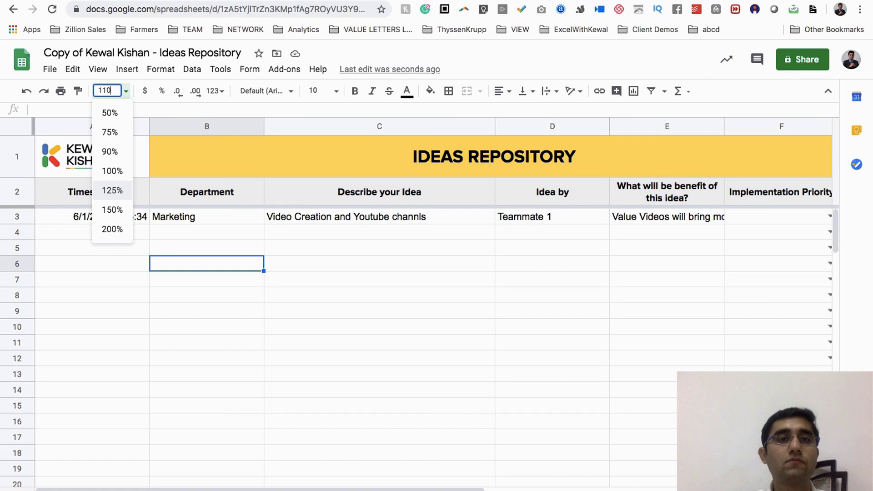
{"action": "key", "text": "Return"}
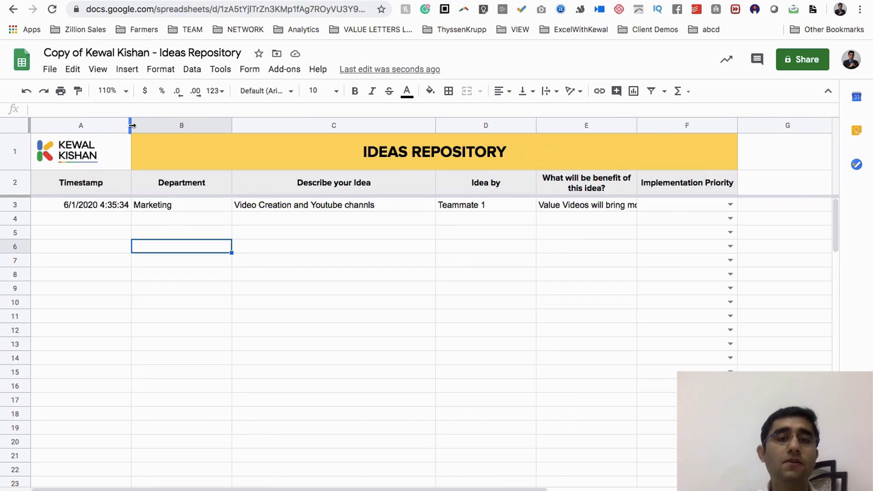
{"action": "left_click_drag", "start_coordinate": [132, 126], "coordinate": [98, 124]}
Step: Review the submitted response in B3 through E3: Marketing, Video Creation idea, Teammate 1, benefit text
{"action": "left_click", "coordinate": [153, 210]}
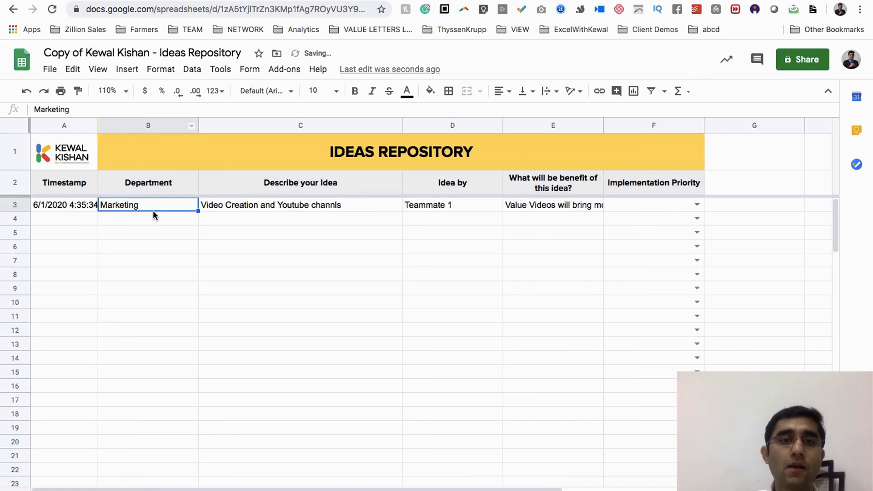
{"action": "left_click", "coordinate": [282, 206]}
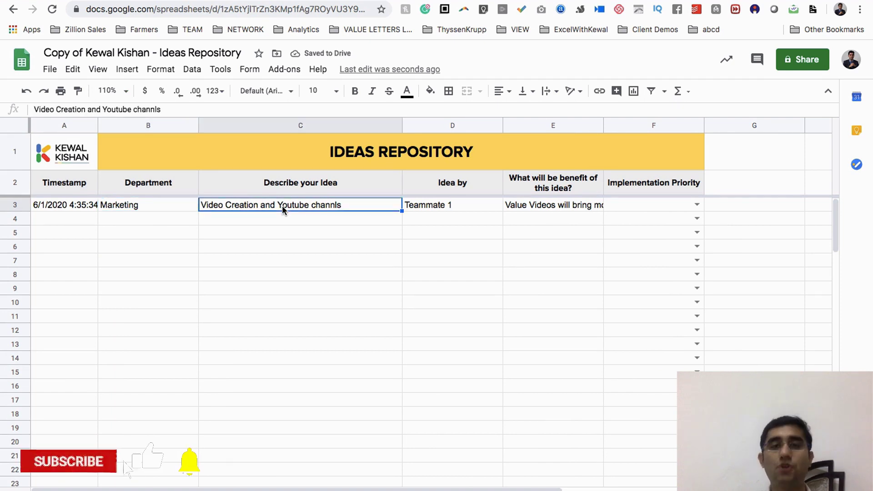
{"action": "left_click", "coordinate": [441, 207]}
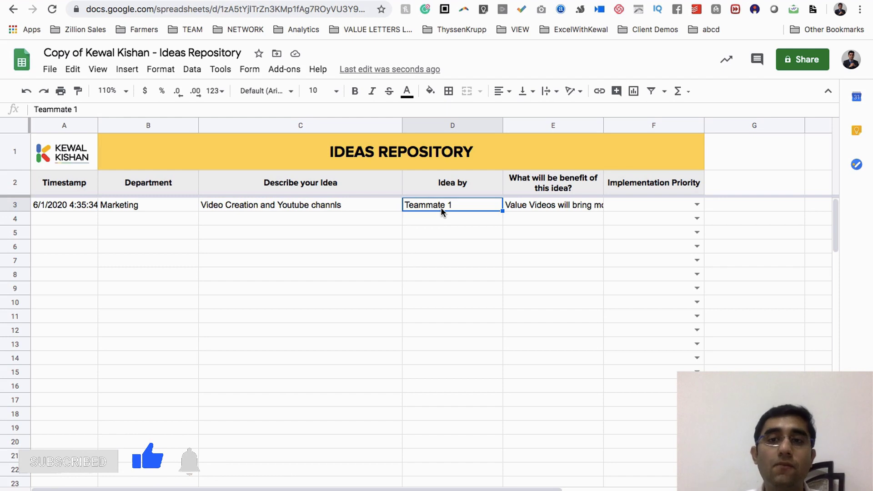
{"action": "left_click", "coordinate": [536, 205]}
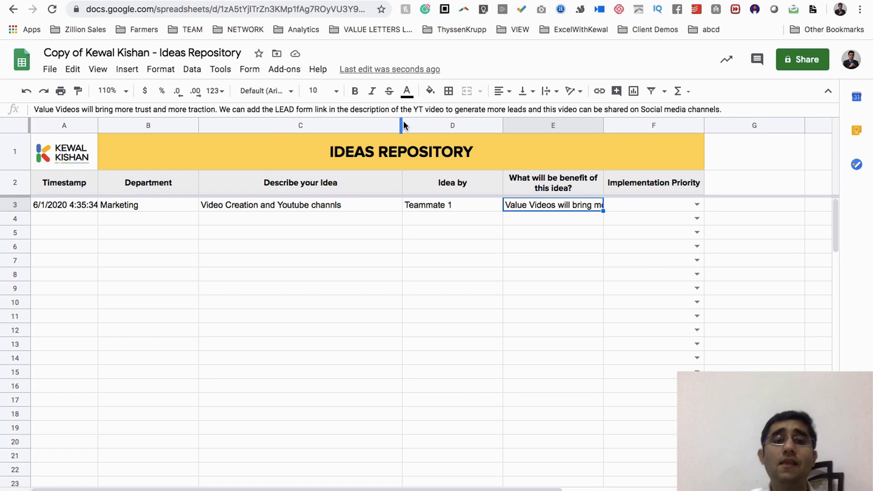
{"action": "left_click", "coordinate": [432, 272]}
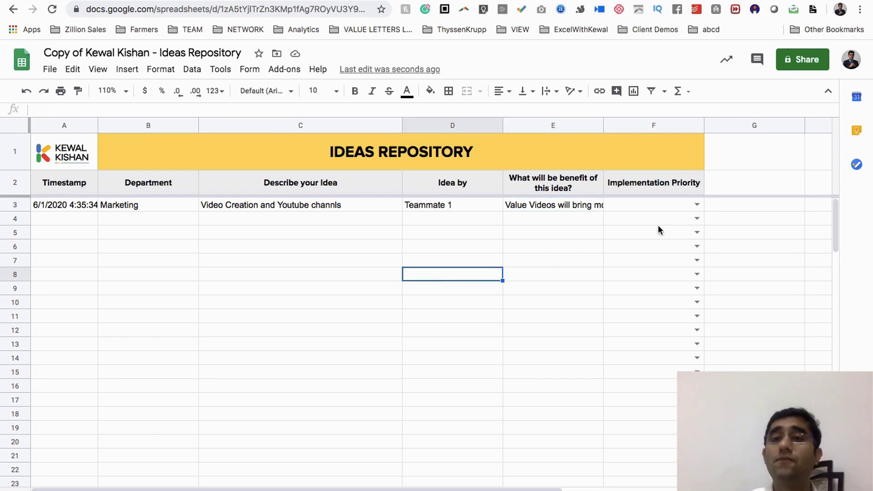
Step: Choose Very High from the F3 priority dropdown for the submitted idea
{"action": "left_click", "coordinate": [696, 205]}
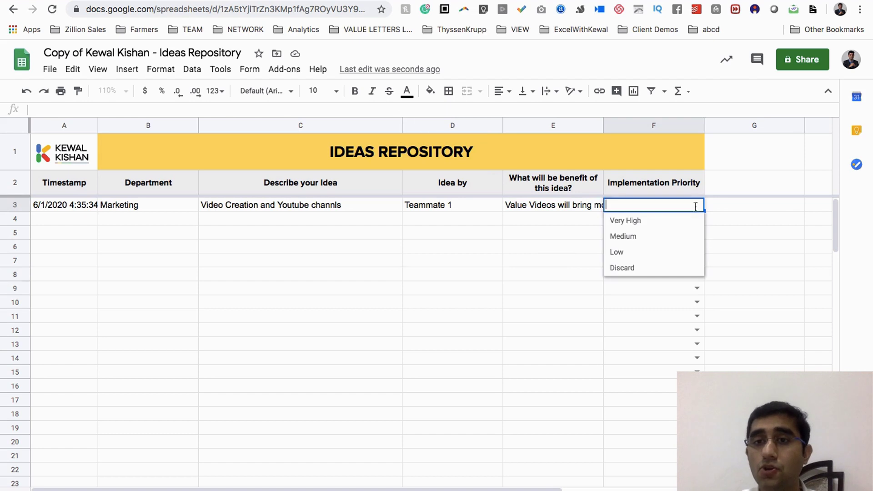
{"action": "left_click", "coordinate": [639, 222]}
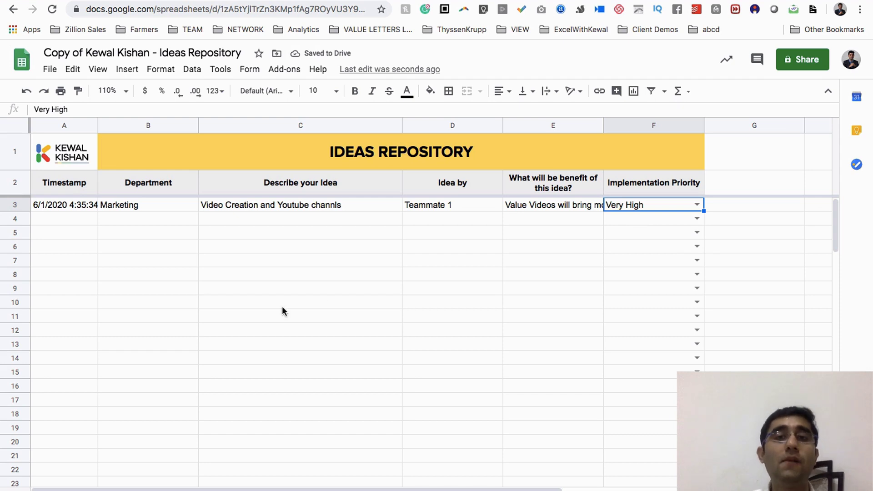
{"action": "key", "text": "ctrl+shift+Page_Down"}
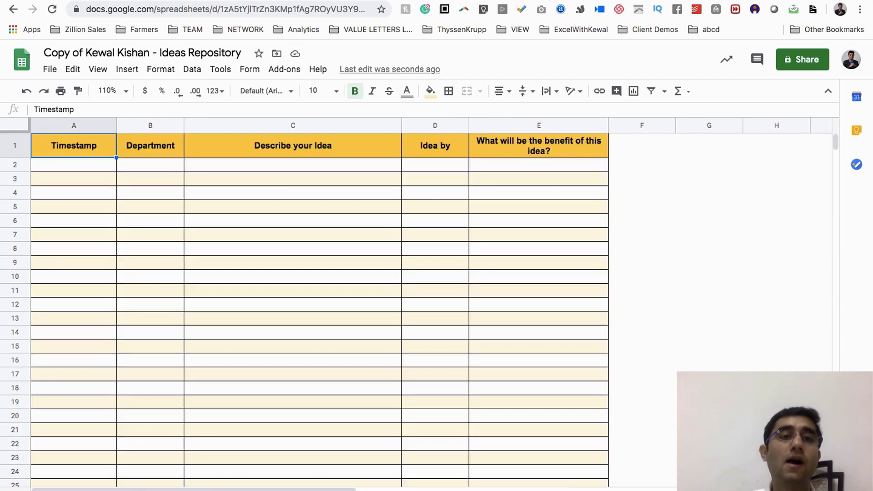
{"action": "key", "text": "ctrl+shift+Page_Down"}
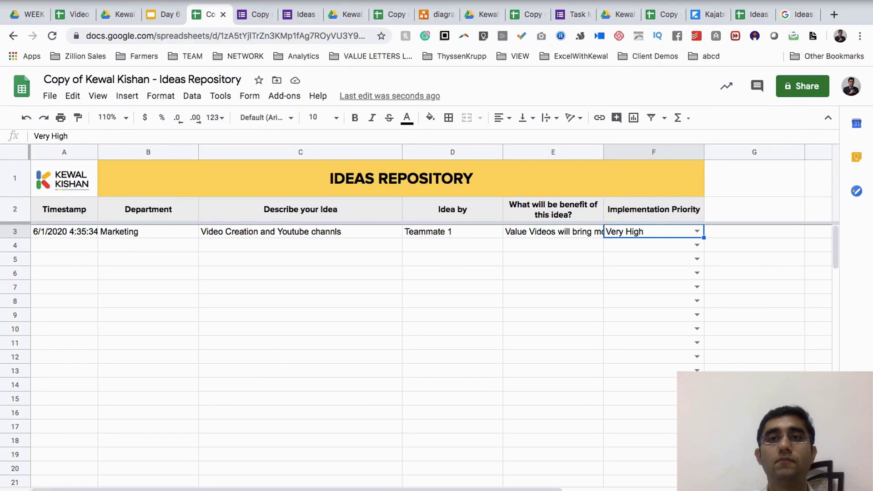
{"action": "left_click", "coordinate": [574, 2]}
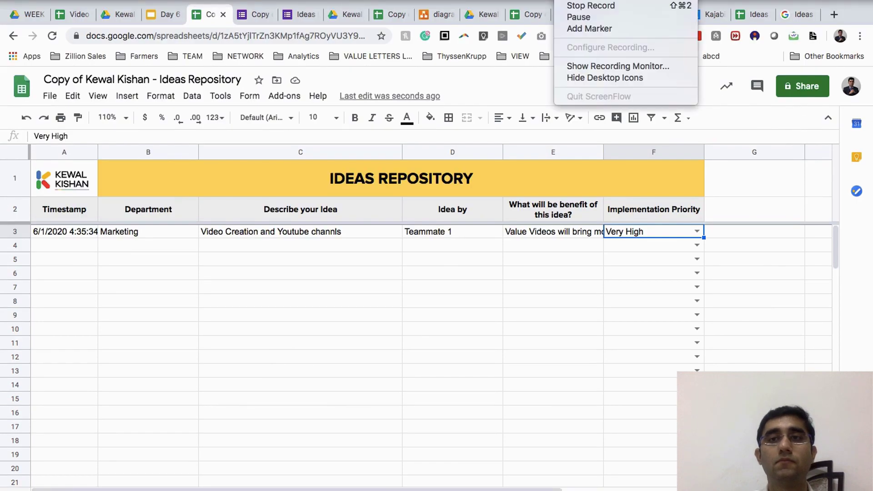
{"action": "left_click", "coordinate": [581, 16]}
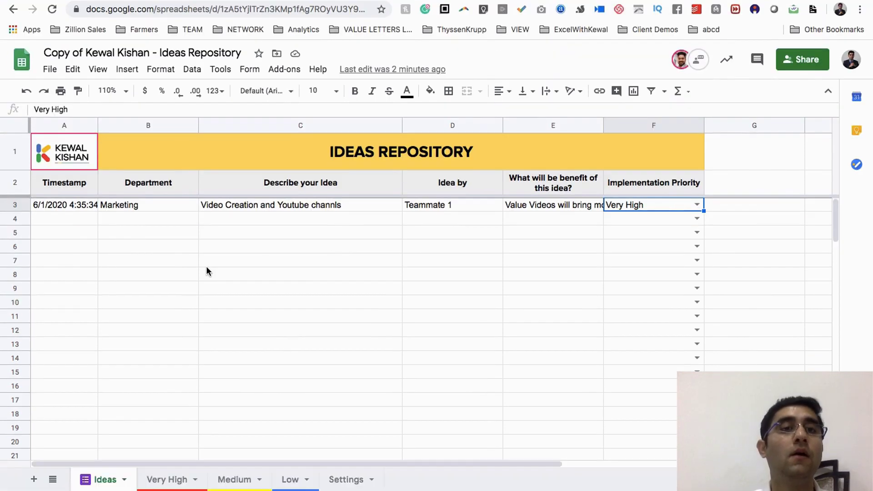
{"action": "left_click", "coordinate": [124, 230]}
{"action": "left_click", "coordinate": [49, 206]}
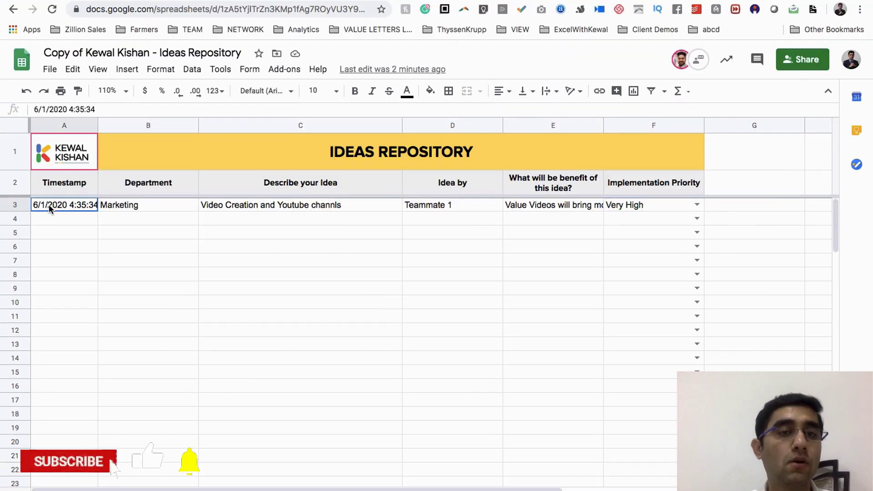
{"action": "left_click", "coordinate": [146, 209]}
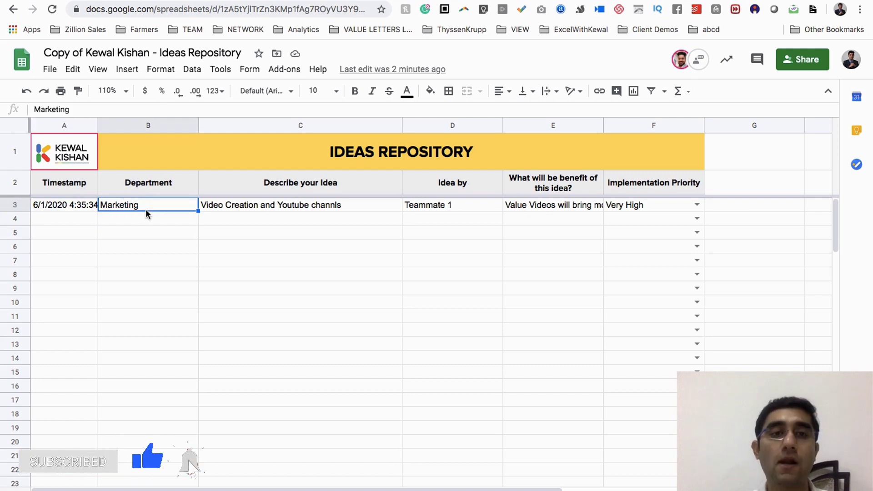
{"action": "left_click", "coordinate": [274, 205]}
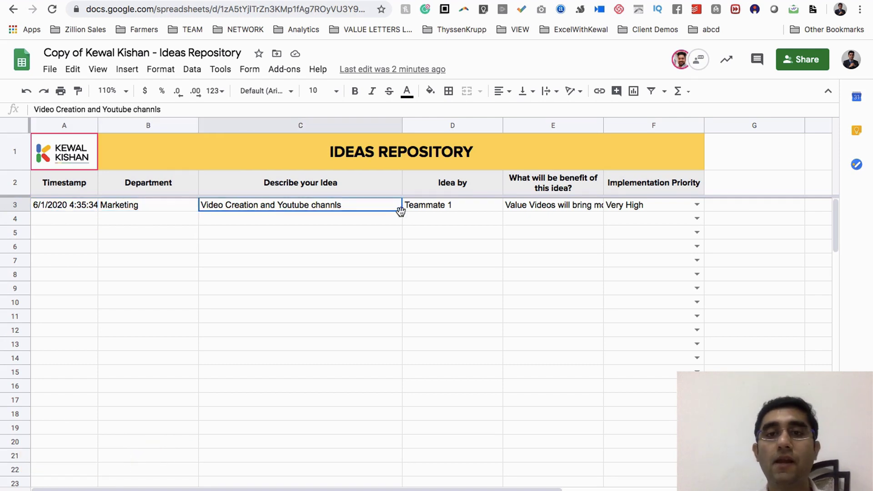
{"action": "left_click", "coordinate": [443, 205]}
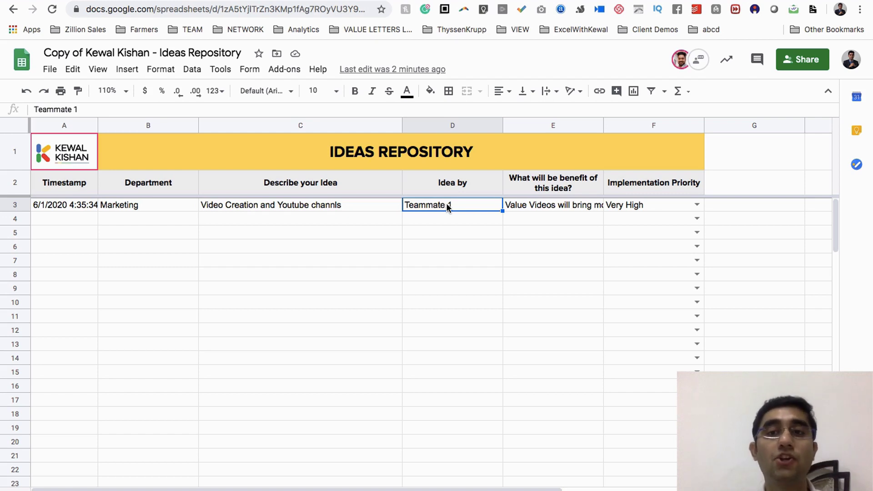
{"action": "left_click", "coordinate": [577, 205]}
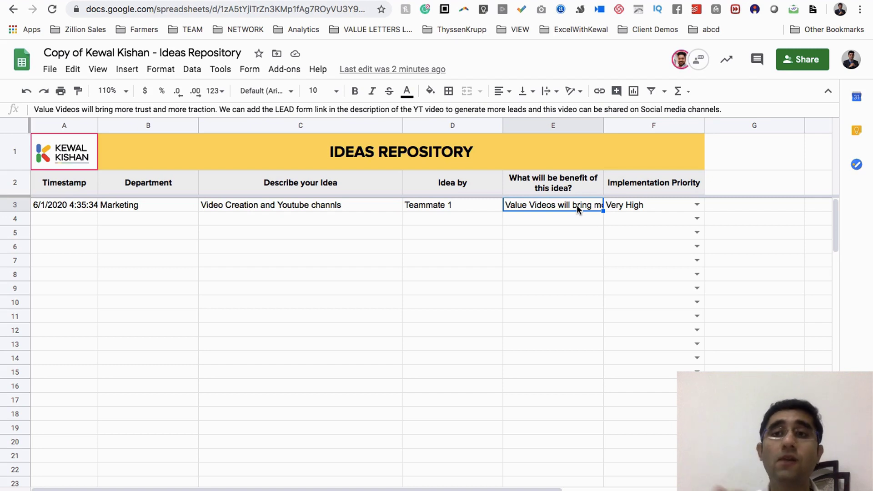
Step: Cycle the Video Creation idea's F3 priority through Medium and Low, finishing on Very High
{"action": "left_click", "coordinate": [697, 205]}
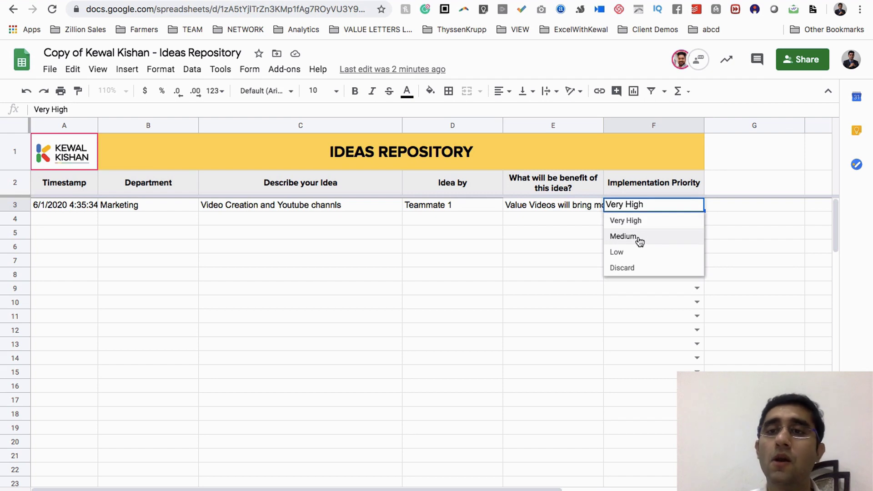
{"action": "left_click", "coordinate": [637, 237]}
{"action": "left_click", "coordinate": [696, 206]}
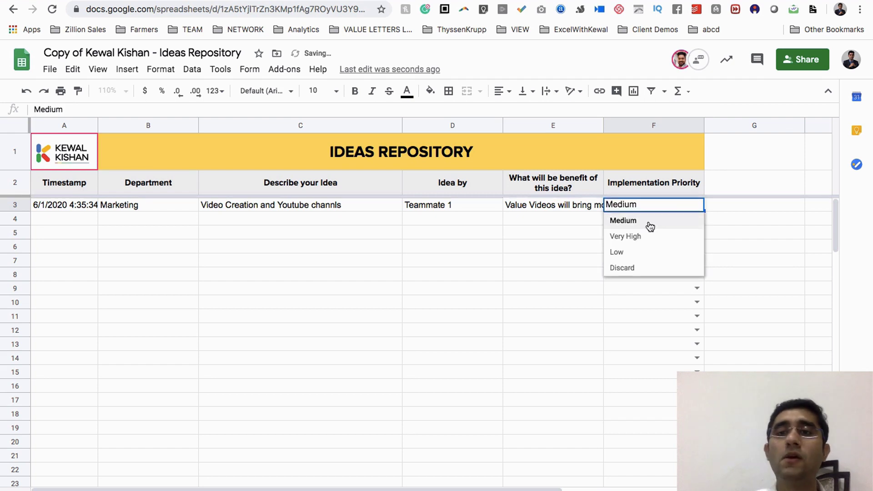
{"action": "left_click", "coordinate": [614, 250]}
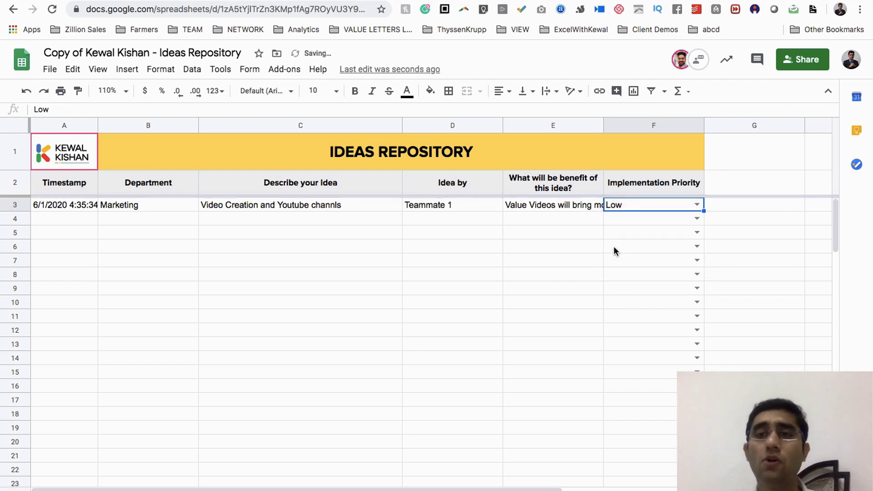
{"action": "left_click", "coordinate": [697, 206]}
{"action": "left_click", "coordinate": [653, 238]}
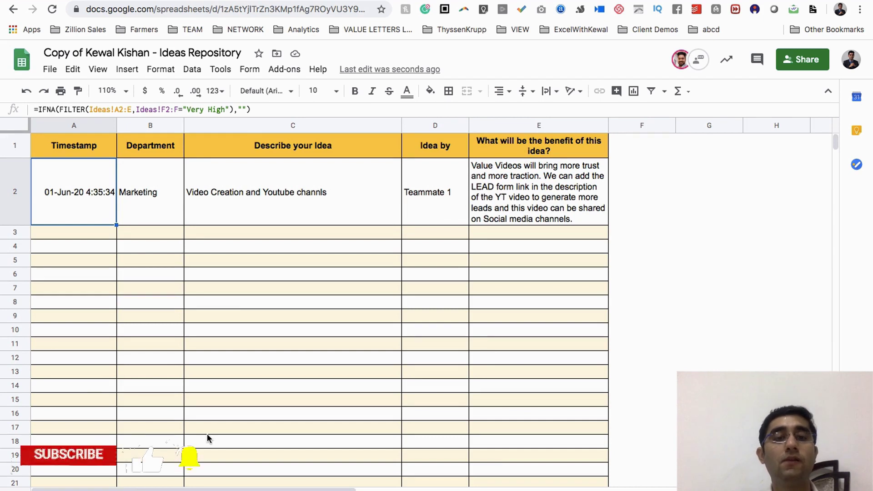
{"action": "left_click_drag", "start_coordinate": [92, 210], "coordinate": [553, 190]}
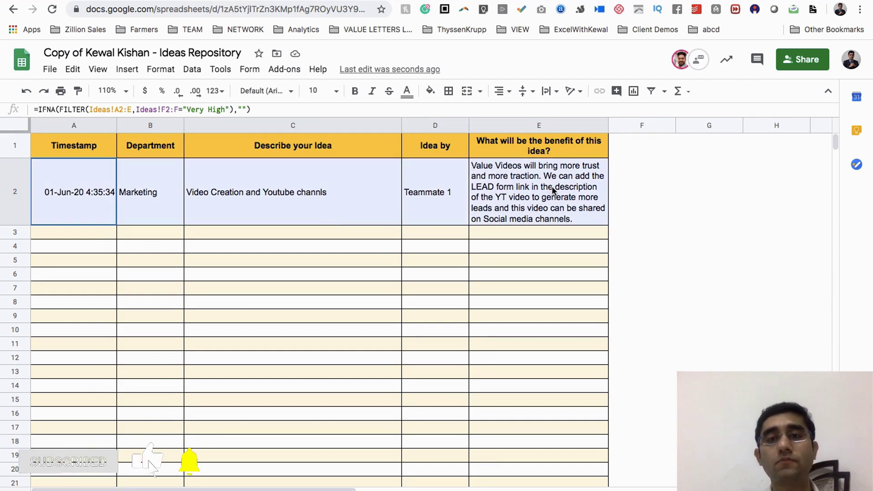
{"action": "left_click", "coordinate": [154, 200]}
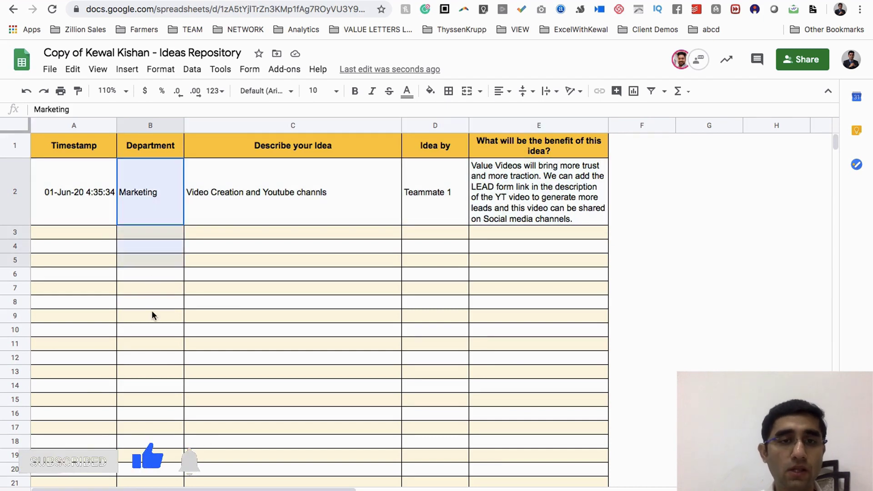
{"action": "left_click_drag", "start_coordinate": [153, 315], "coordinate": [508, 464]}
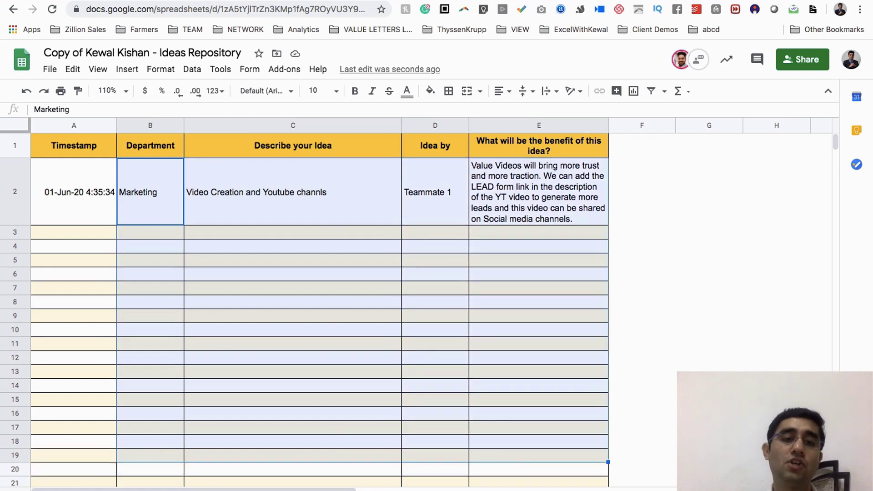
{"action": "left_click", "coordinate": [209, 430]}
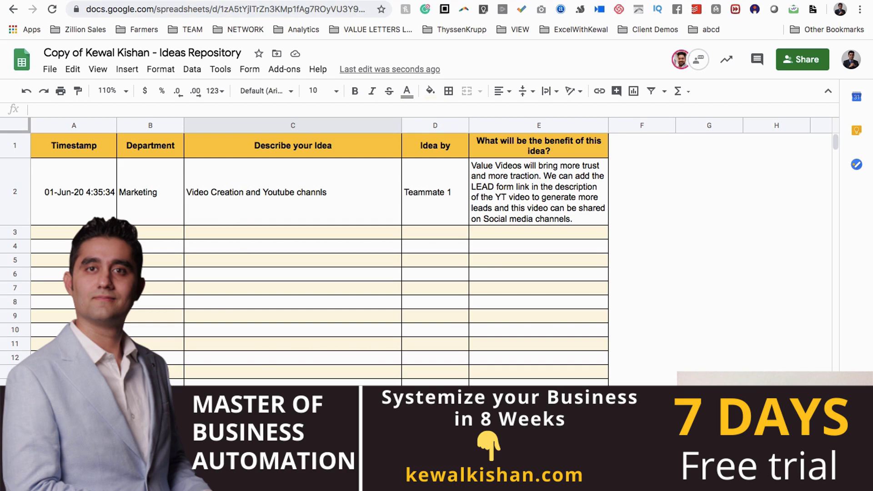
Step: Start another response with department Customer Support and idea 'Customer helpdesk Form'
{"action": "key", "text": "ctrl+Tab"}
{"action": "key", "text": "ctrl+Tab"}
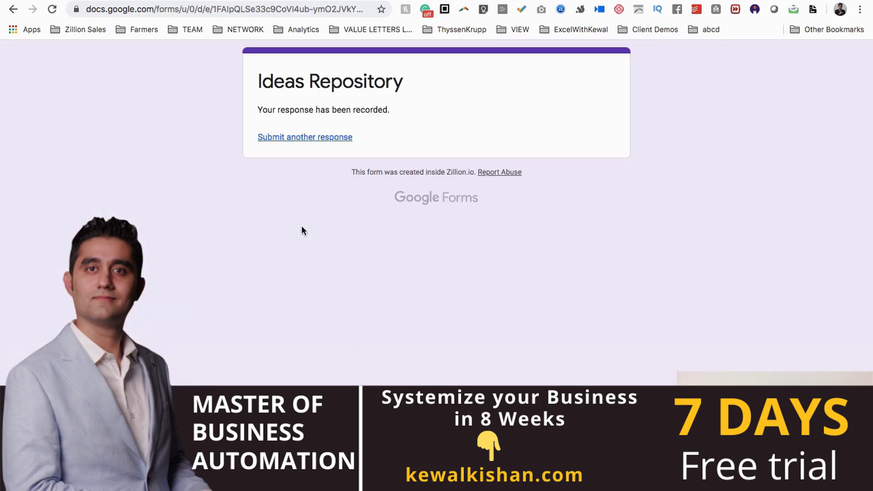
{"action": "left_click", "coordinate": [288, 138]}
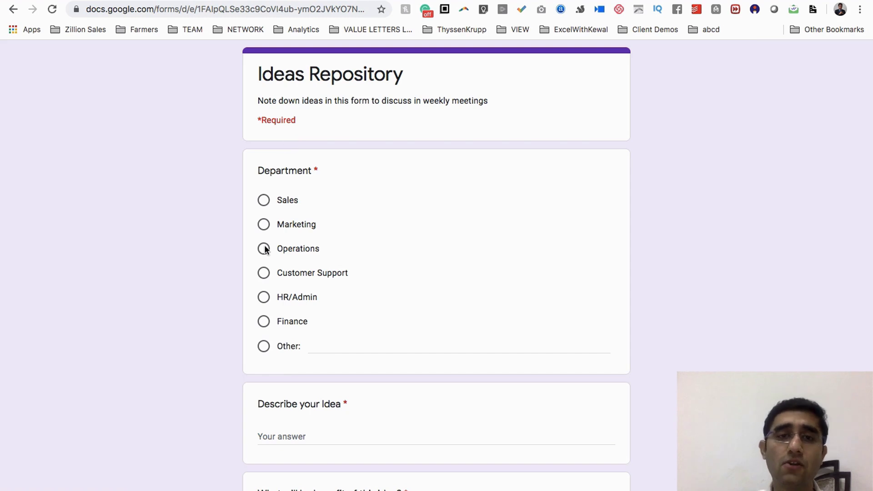
{"action": "left_click", "coordinate": [266, 251]}
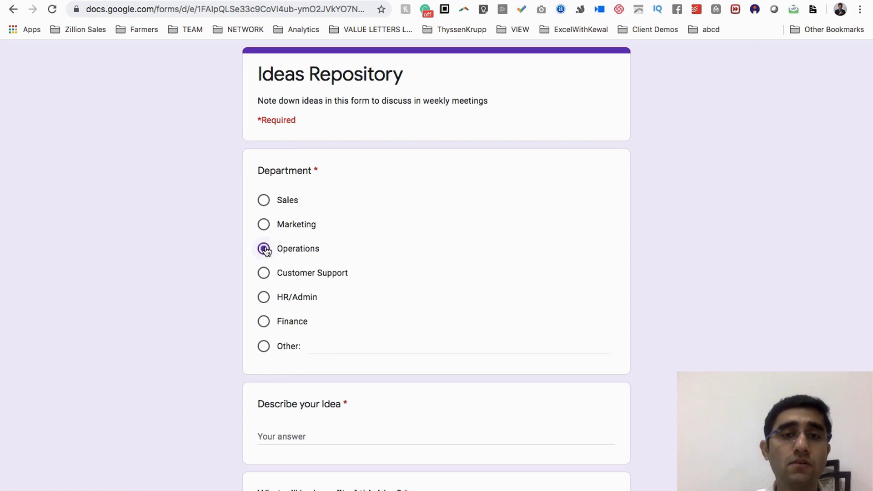
{"action": "left_click", "coordinate": [265, 275]}
{"action": "left_click", "coordinate": [279, 435]}
{"action": "type", "text": "Cus"}
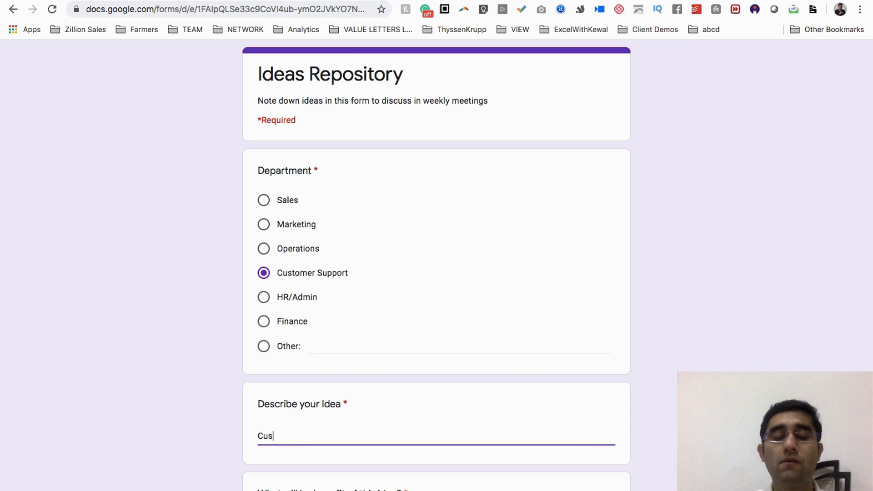
{"action": "type", "text": "tomer helpdes"}
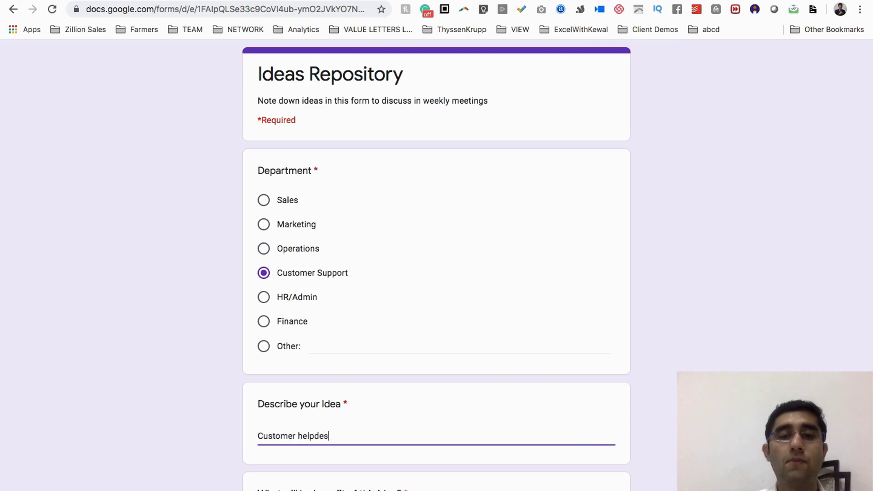
{"action": "type", "text": "k Form"}
Step: Enter a benefit about resolving customer queries sooner and better, credit Teammate 3, and submit
{"action": "key", "text": "Tab"}
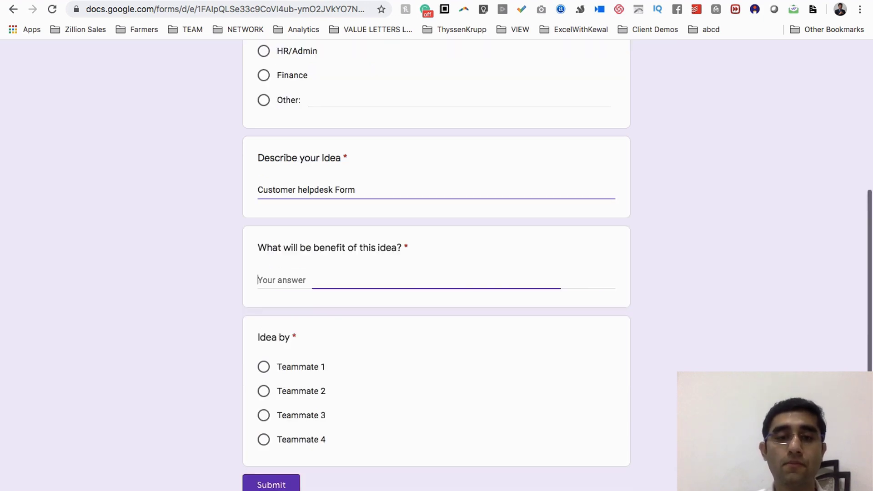
{"action": "type", "text": "Resol"}
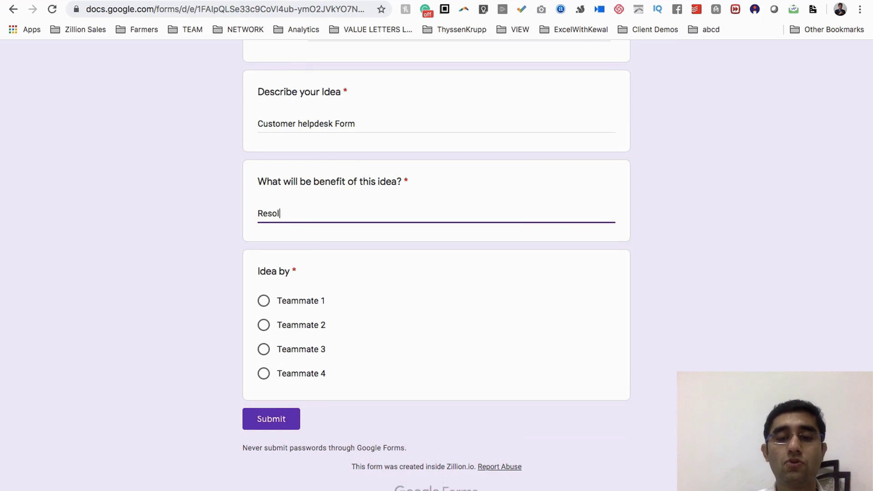
{"action": "type", "text": "ve cust"}
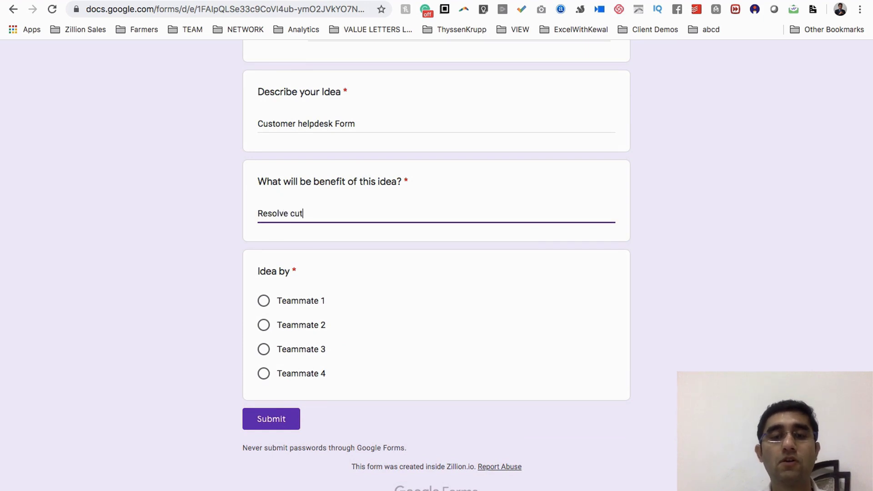
{"action": "type", "text": "omer"}
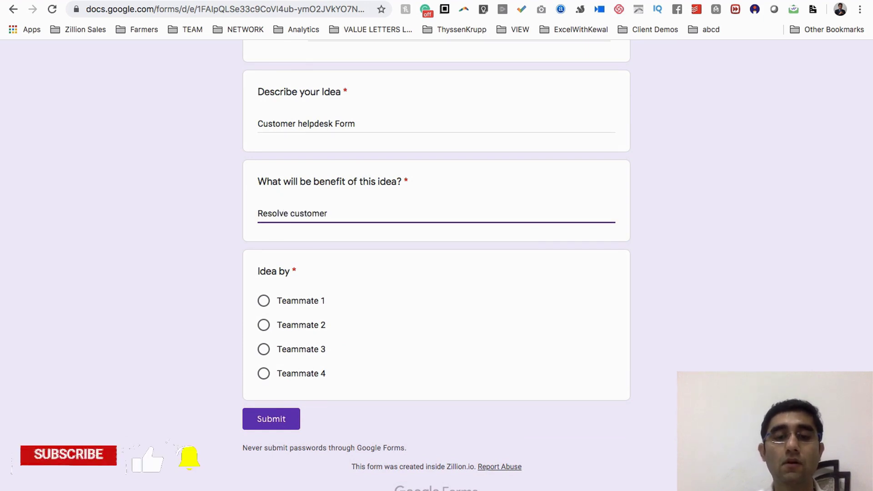
{"action": "type", "text": " query soome"}
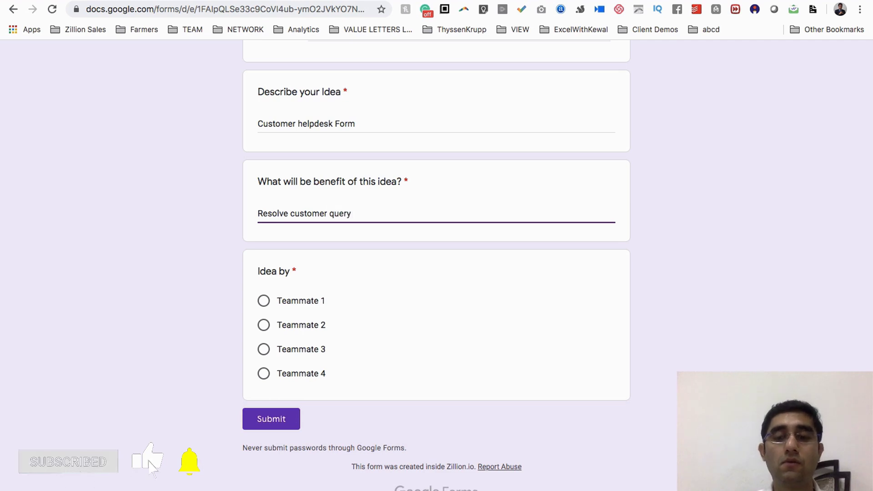
{"action": "key", "text": "BackSpace"}
{"action": "key", "text": "BackSpace"}
{"action": "type", "text": "ner"}
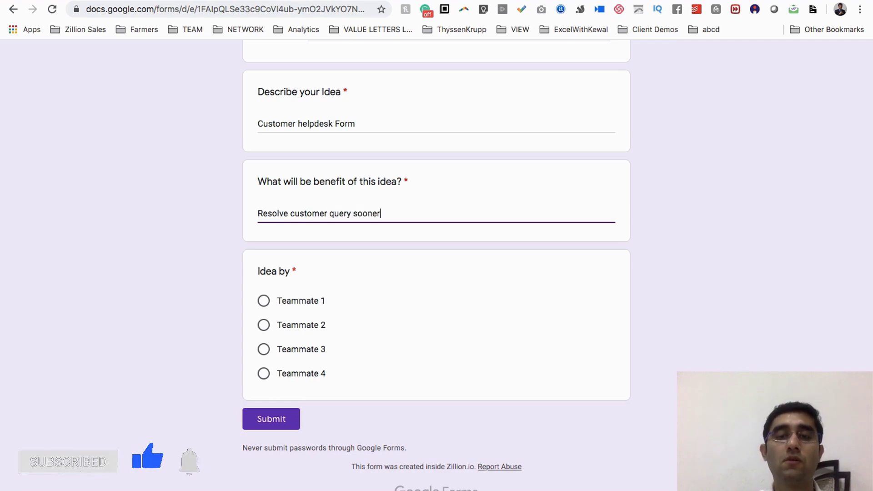
{"action": "type", "text": " and bettre"}
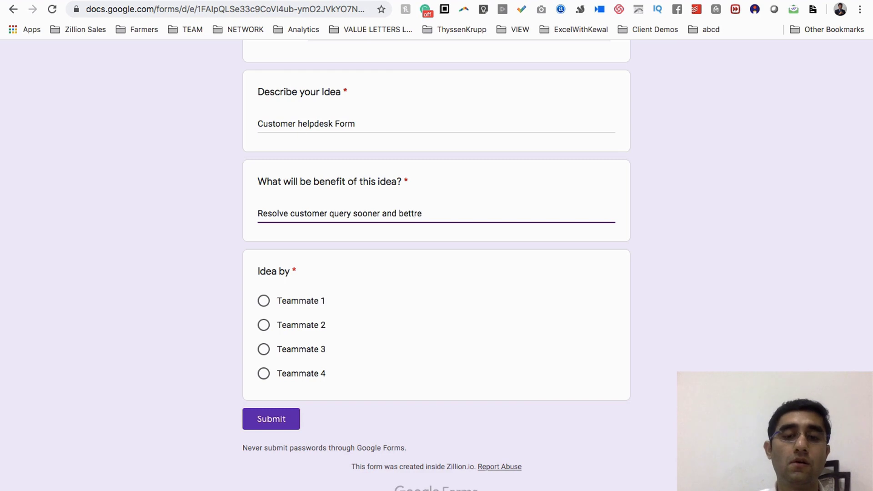
{"action": "key", "text": "BackSpace"}
{"action": "key", "text": "BackSpace"}
{"action": "type", "text": "er way/"}
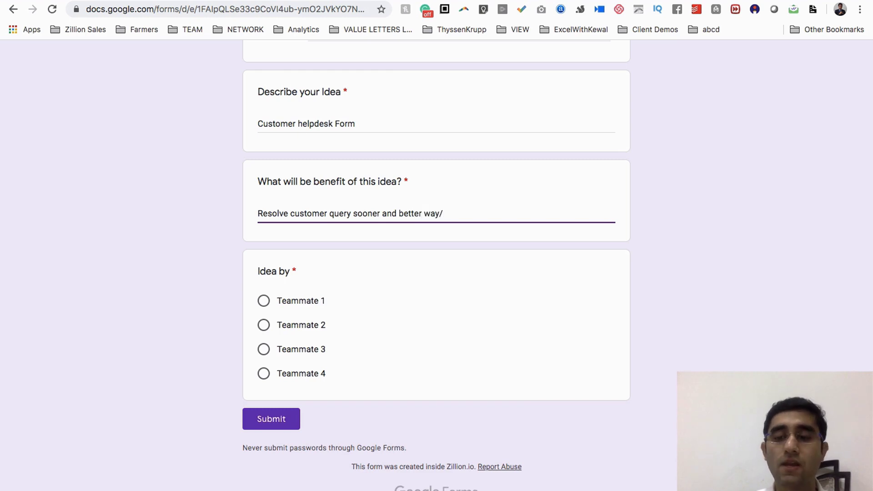
{"action": "left_click", "coordinate": [263, 350]}
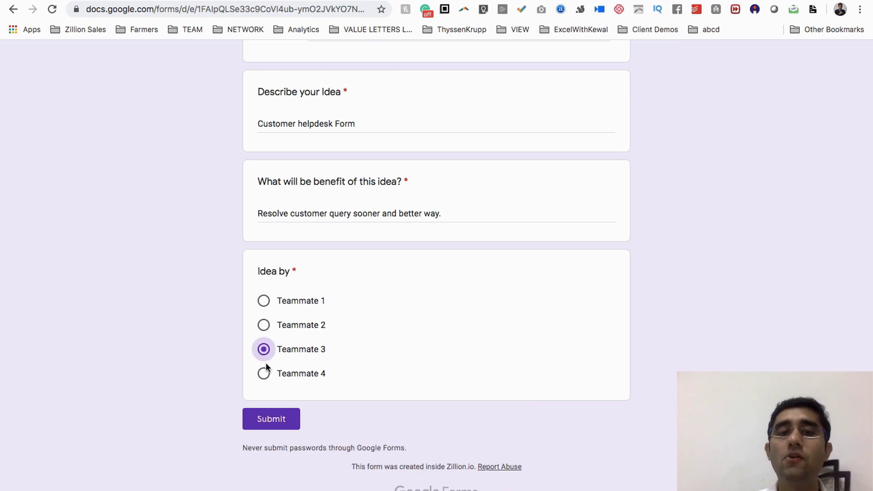
{"action": "left_click", "coordinate": [267, 419]}
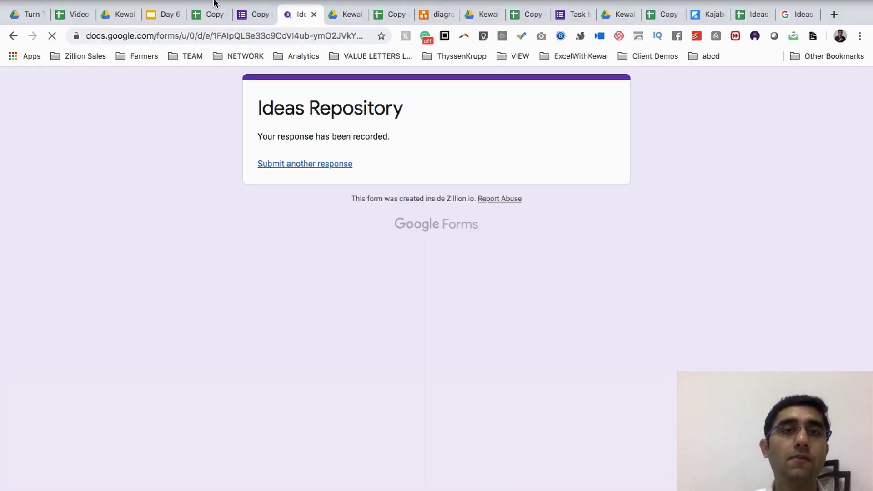
Step: Back in the responses sheet, set row 4's Customer helpdesk Form priority to Medium
{"action": "left_click", "coordinate": [209, 14]}
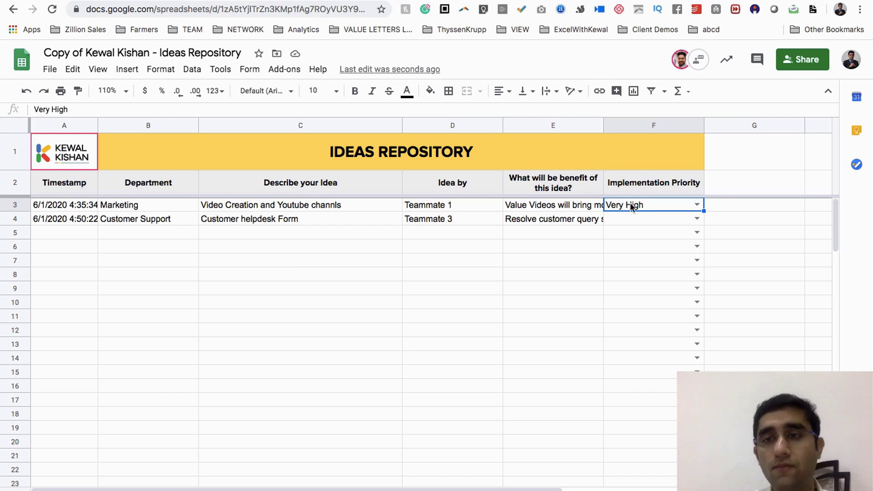
{"action": "left_click", "coordinate": [697, 219]}
{"action": "left_click", "coordinate": [636, 250]}
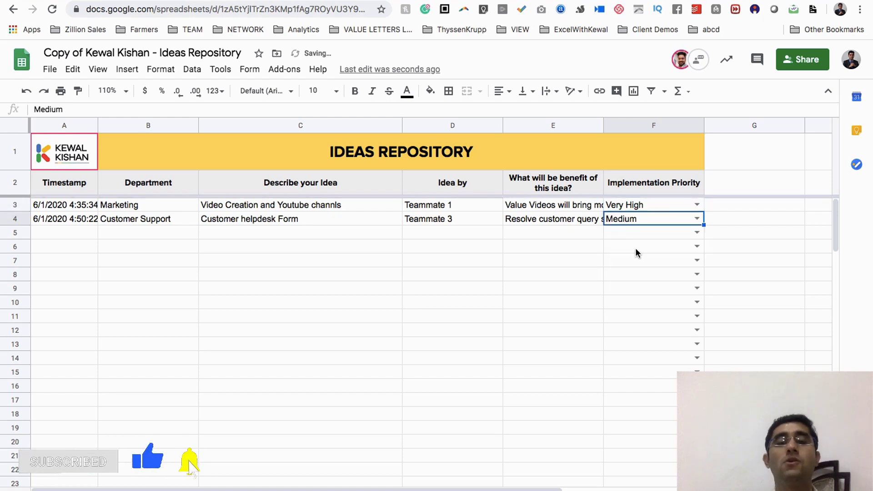
Step: Check the Medium sheet shows the Customer helpdesk Form idea, then view the priority list sheet
{"action": "key", "text": "ctrl+shift+Page_Down"}
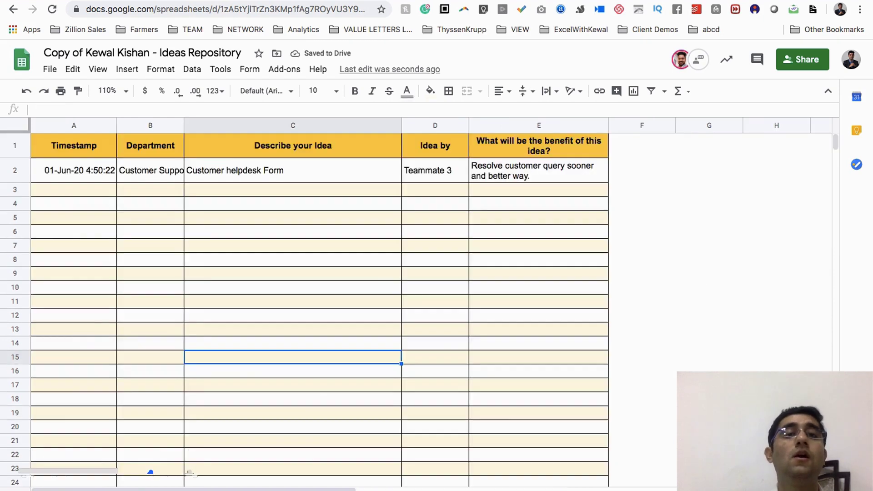
{"action": "left_click", "coordinate": [150, 258]}
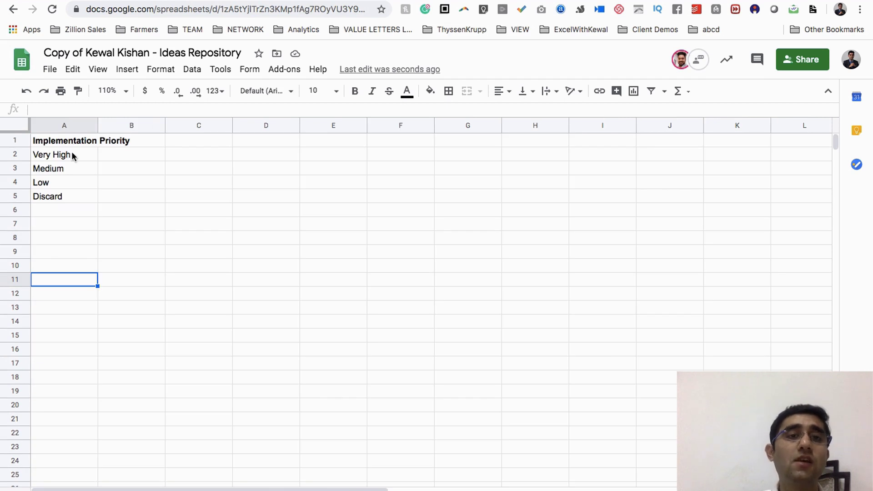
Step: Select the options Very High to Discard in A2:A5, then check F3 on Ideas Repository stays Very High
{"action": "left_click", "coordinate": [73, 156]}
{"action": "left_click_drag", "start_coordinate": [73, 156], "coordinate": [72, 197]}
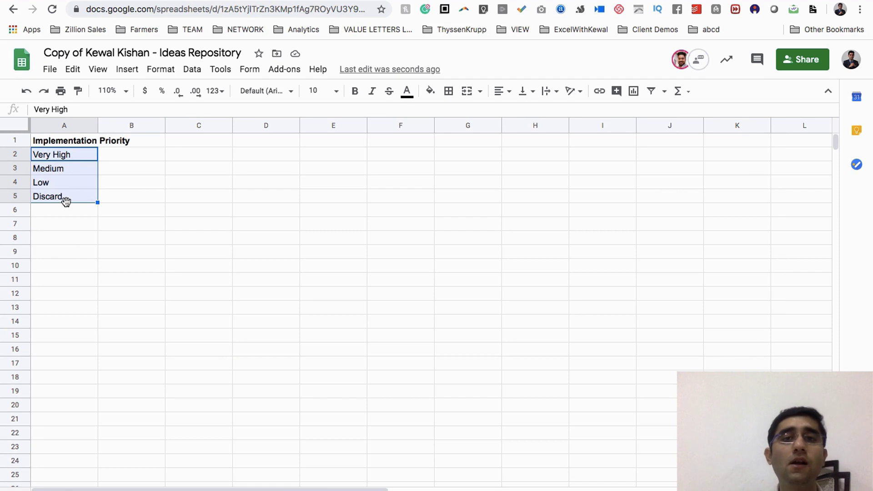
{"action": "key", "text": "ctrl+shift+Page_Up"}
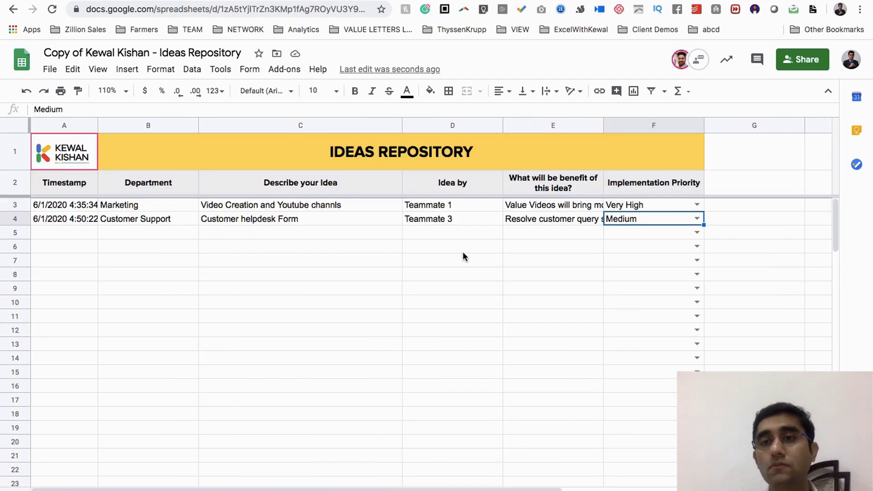
{"action": "left_click", "coordinate": [697, 204]}
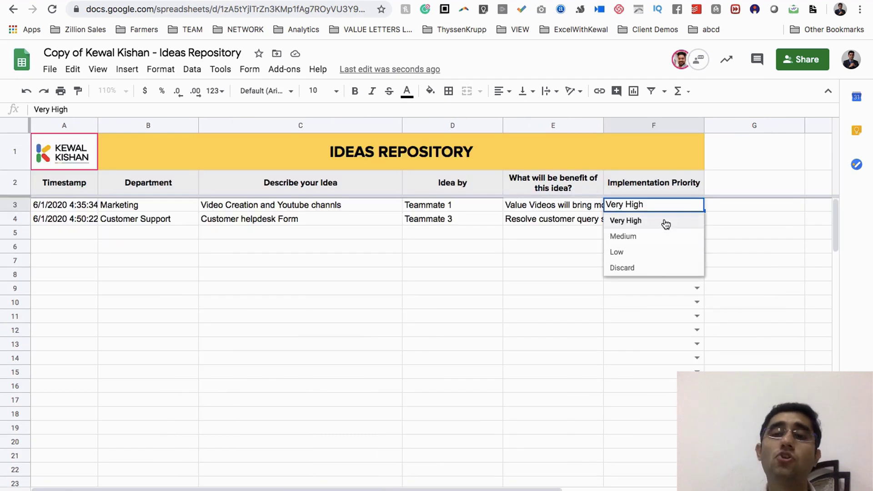
{"action": "left_click", "coordinate": [414, 270]}
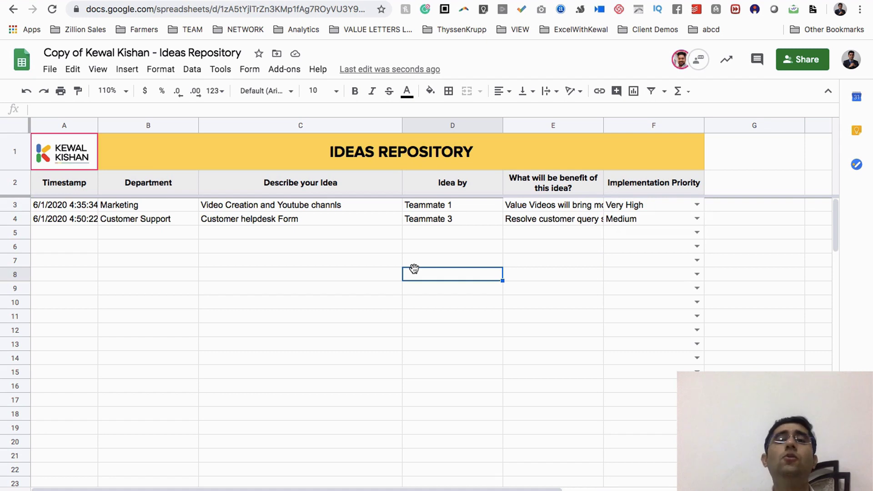